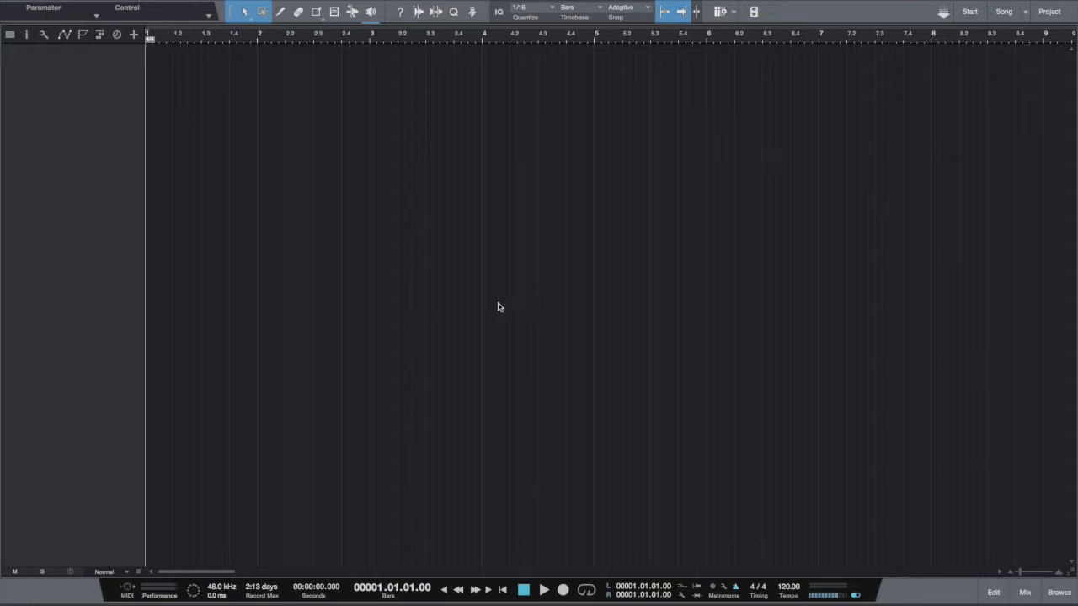
- Go from Song Setup to Preferences > External Devices and start adding a new device
click(217, 592)
click(389, 83)
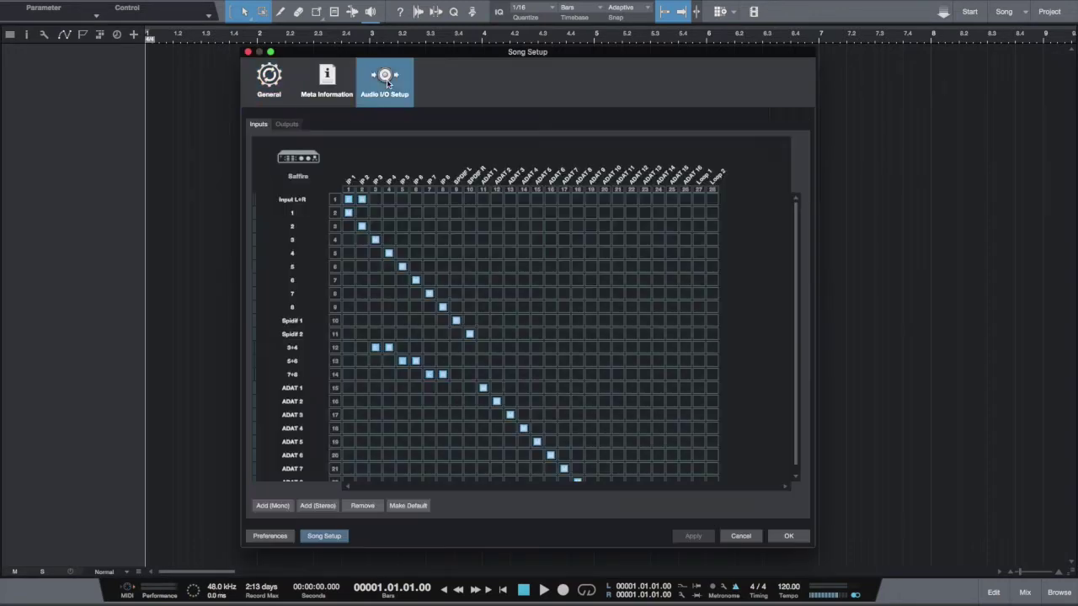
click(283, 537)
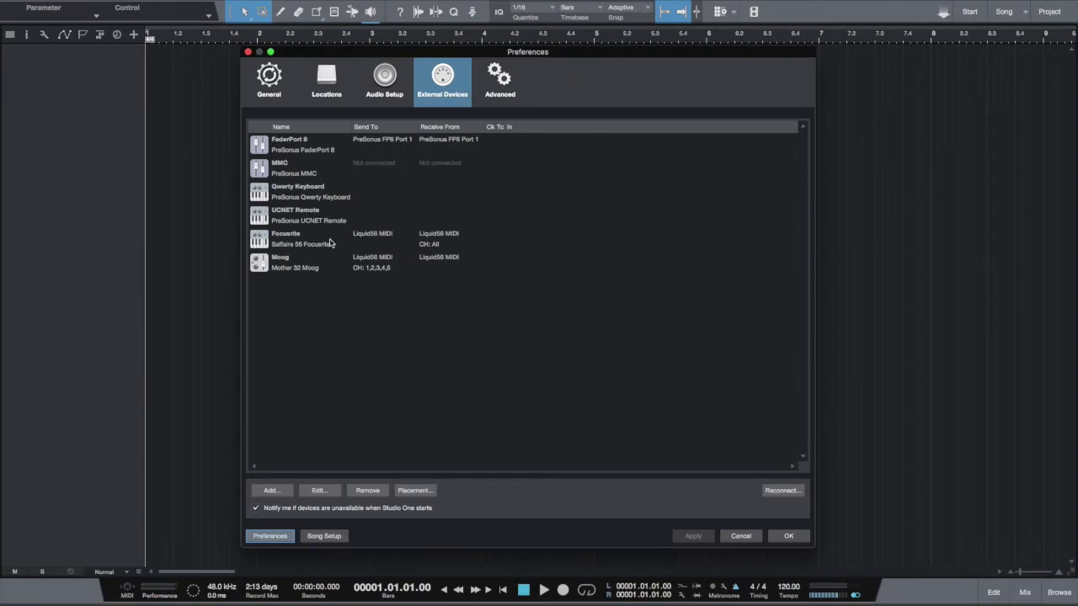
click(292, 490)
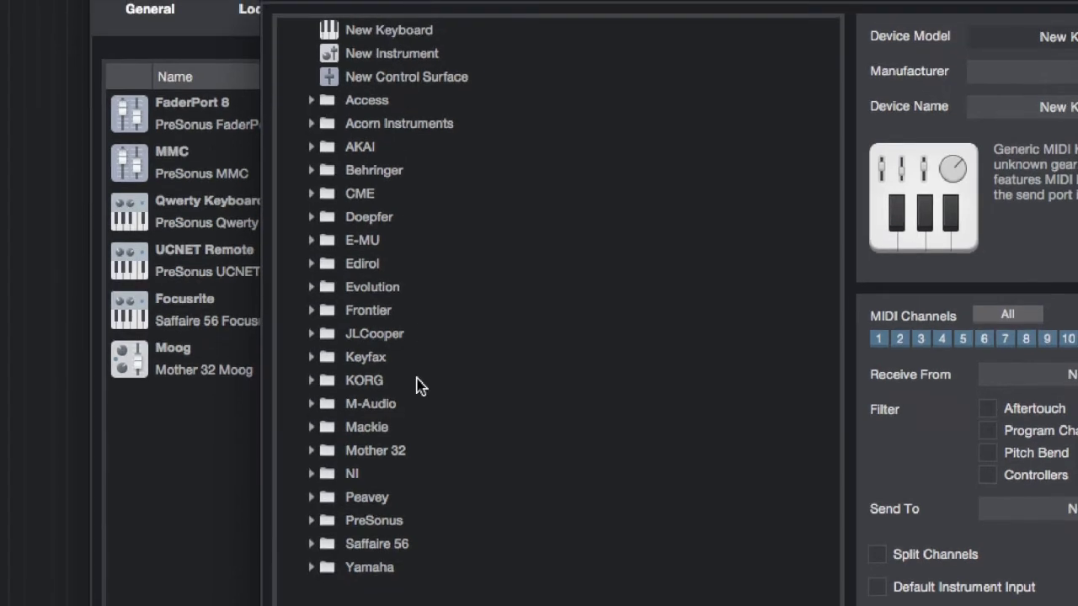
- Expand the M-Audio folder in the device model list, browse its models, then collapse it
click(312, 404)
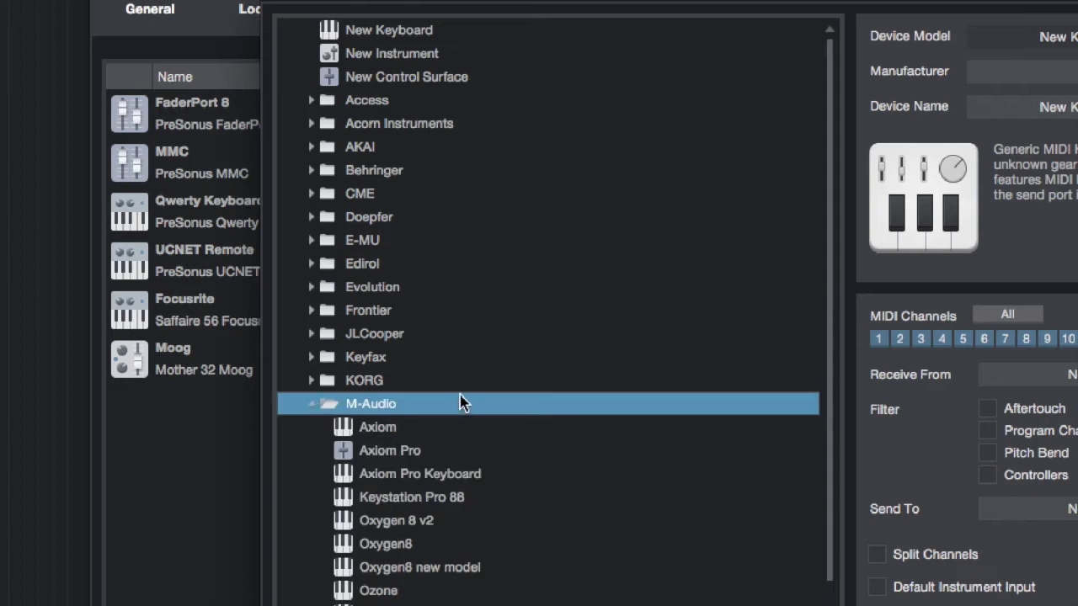
scroll(468, 405, down, 1)
scroll(468, 409, down, 2)
scroll(468, 412, down, 3)
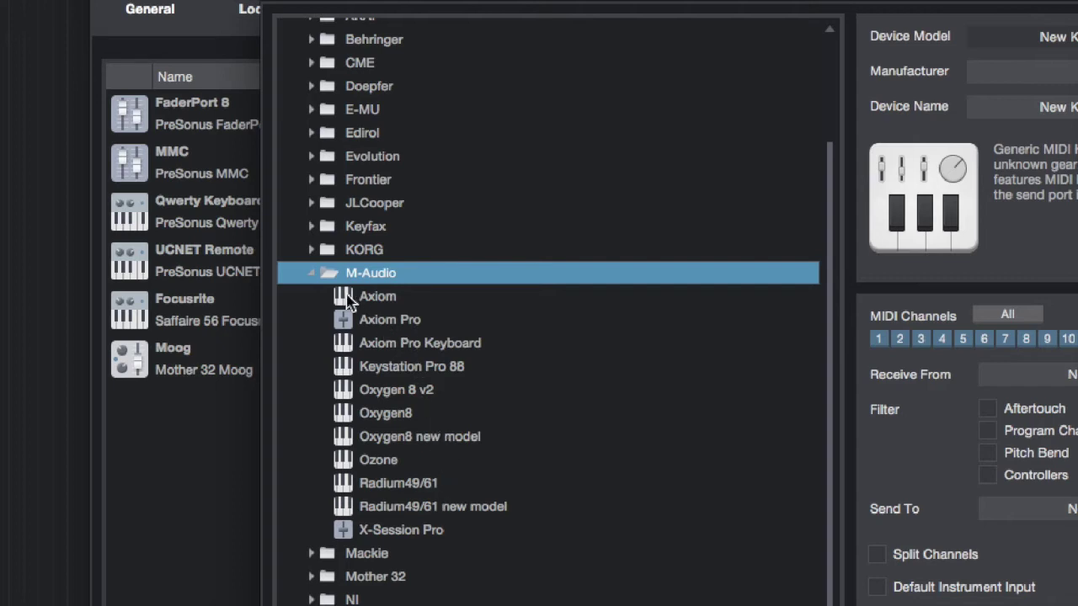
click(311, 273)
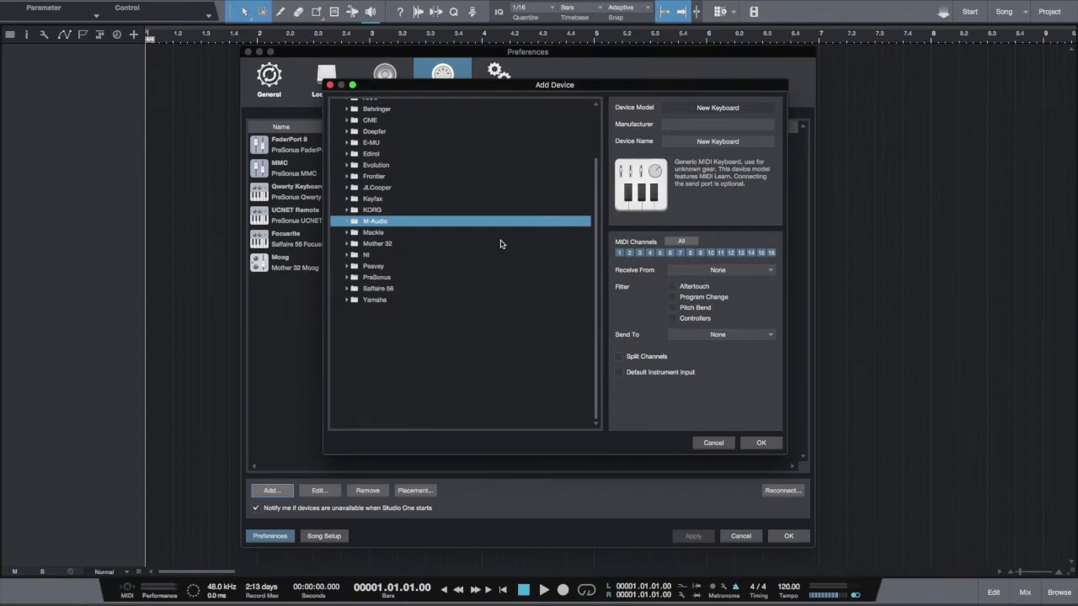
scroll(407, 153, up, 3)
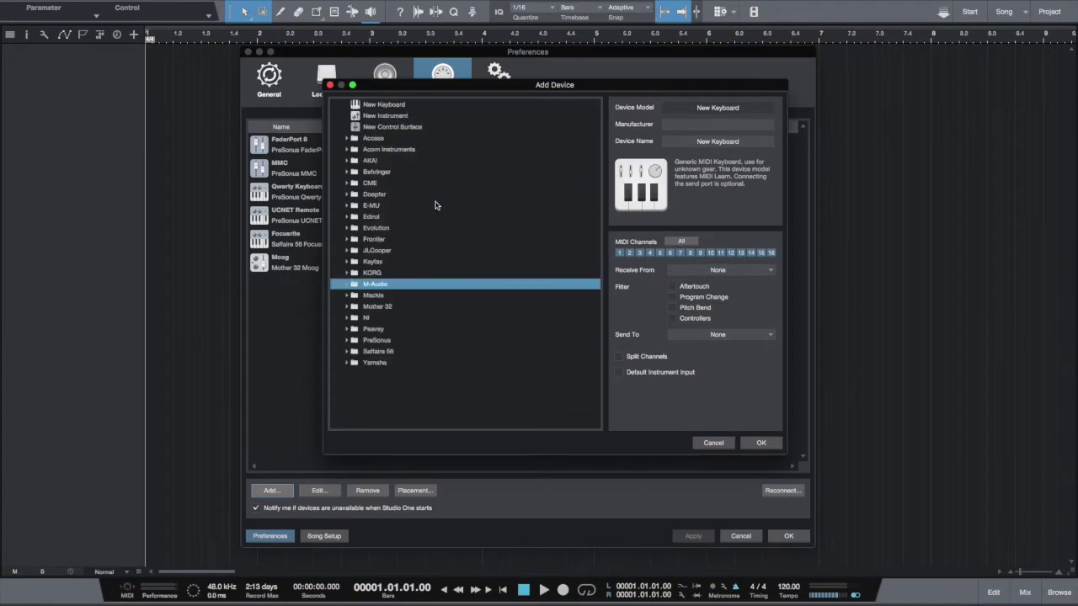
- Choose a New Keyboard with manufacturer M-Audio and device name 'M-Audio e49'
click(418, 107)
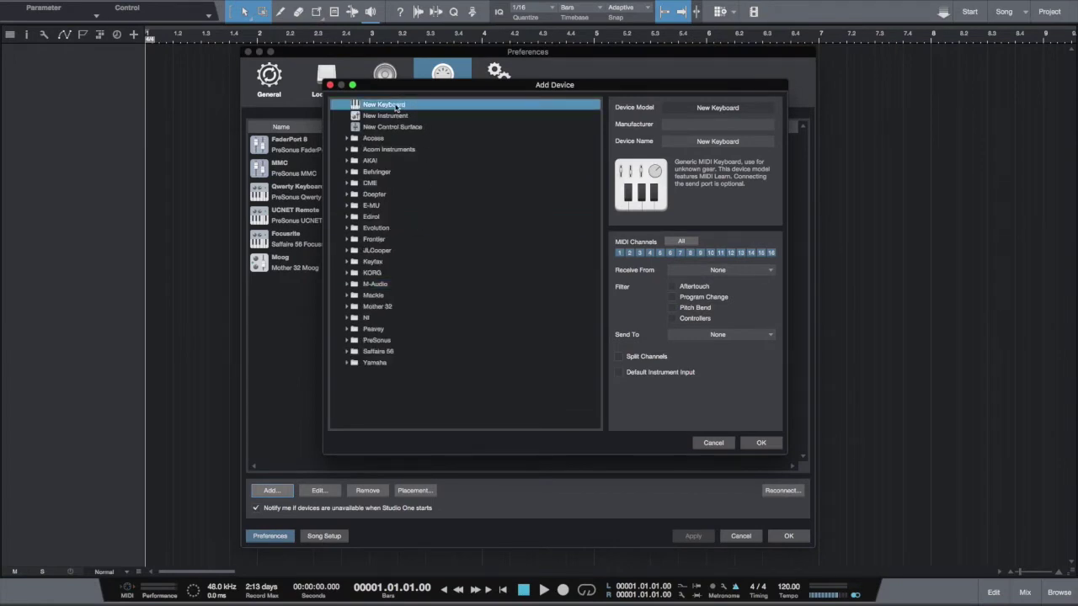
click(720, 125)
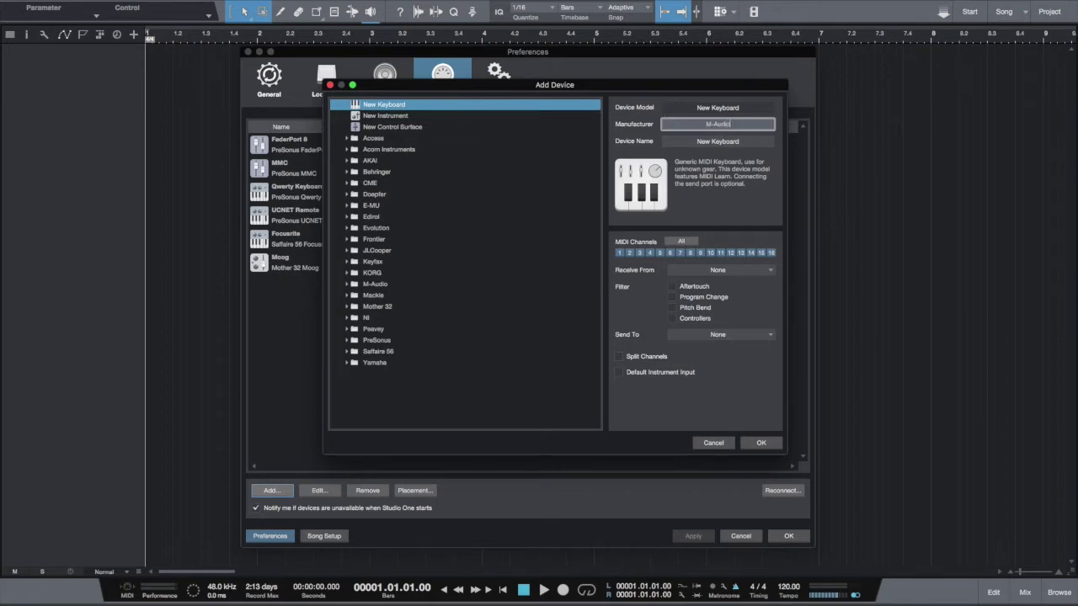
click(743, 143)
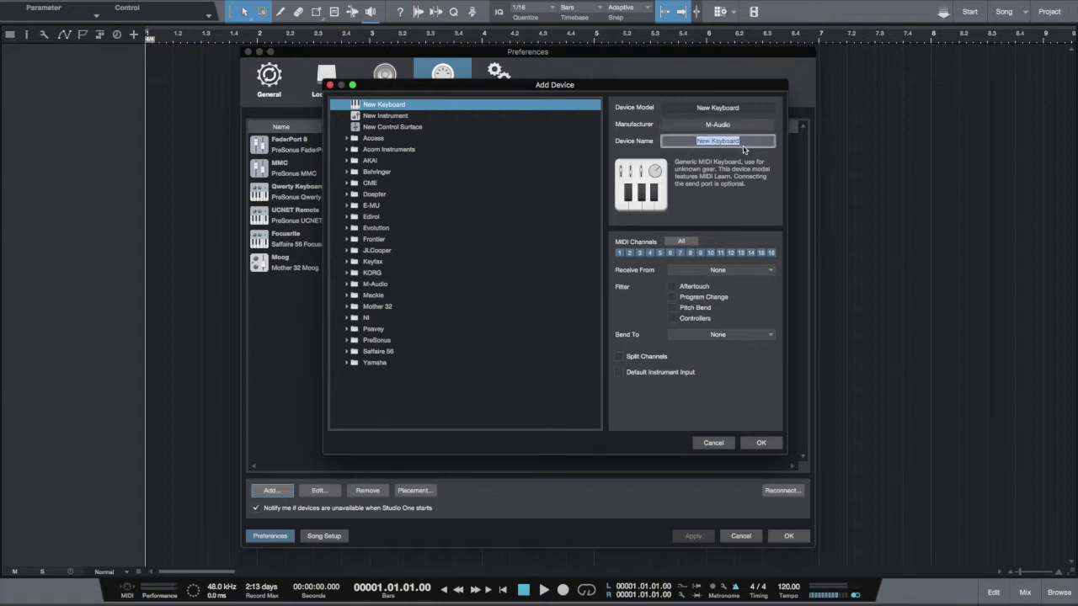
text(M-Audio e49)
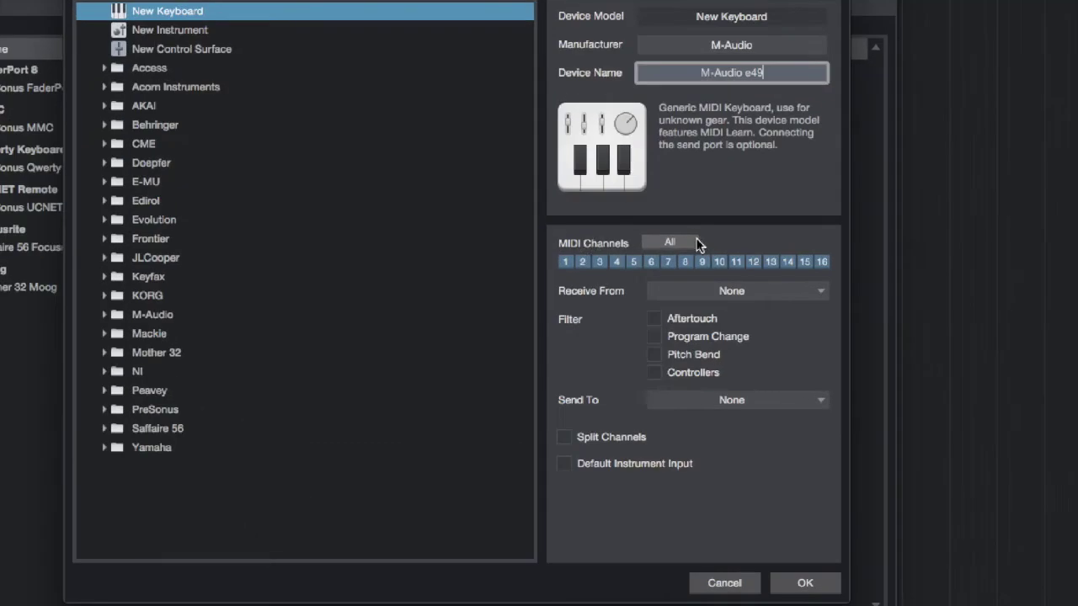
- Use all channels, receive from and send to eKeys-49 USB MIDI Keyboard, as default instrument input
click(675, 241)
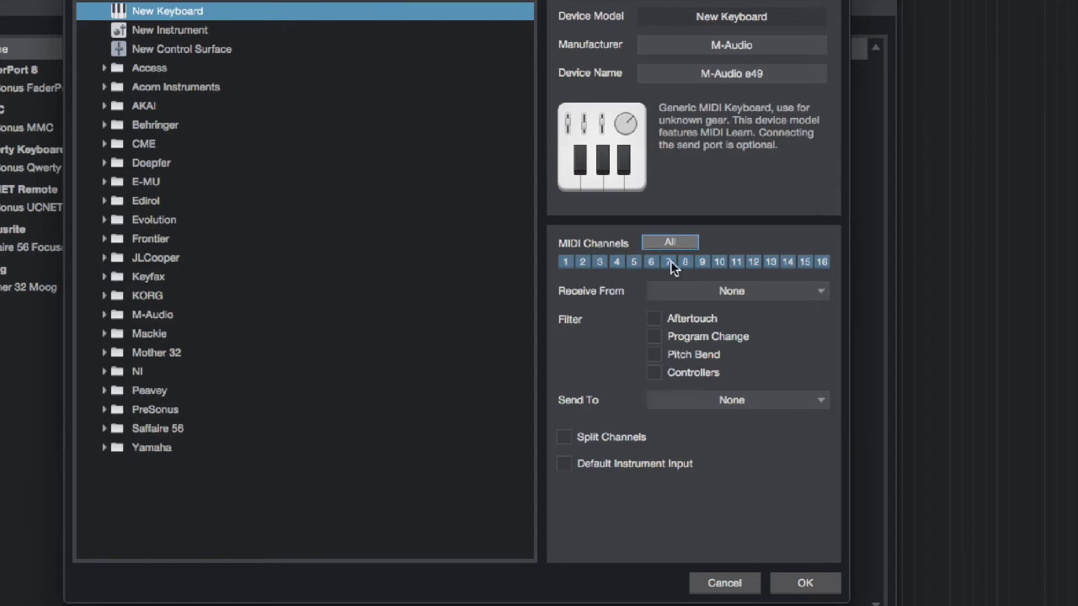
click(803, 290)
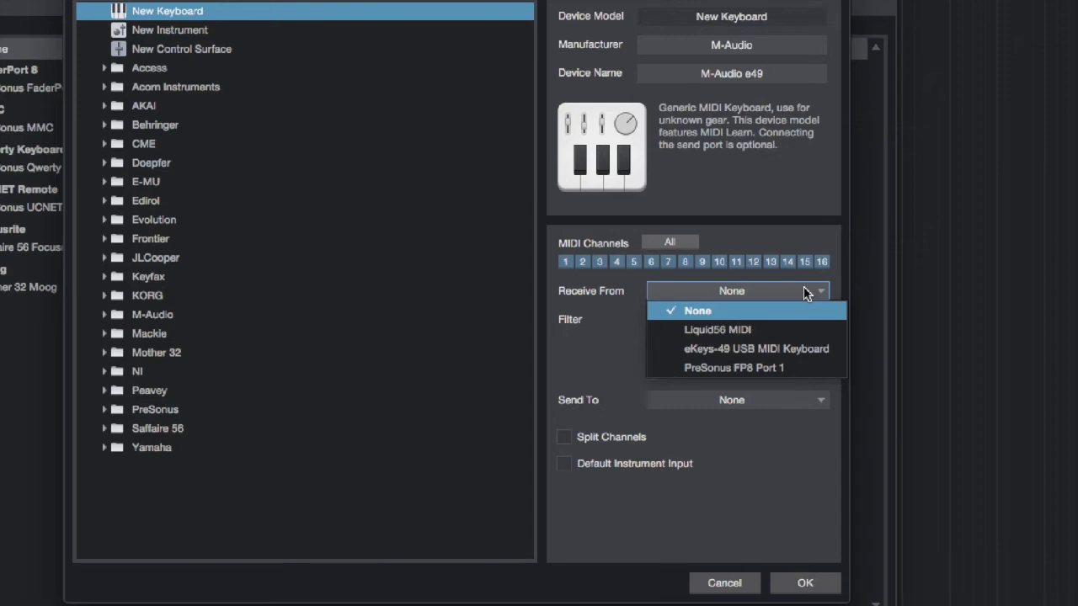
click(791, 348)
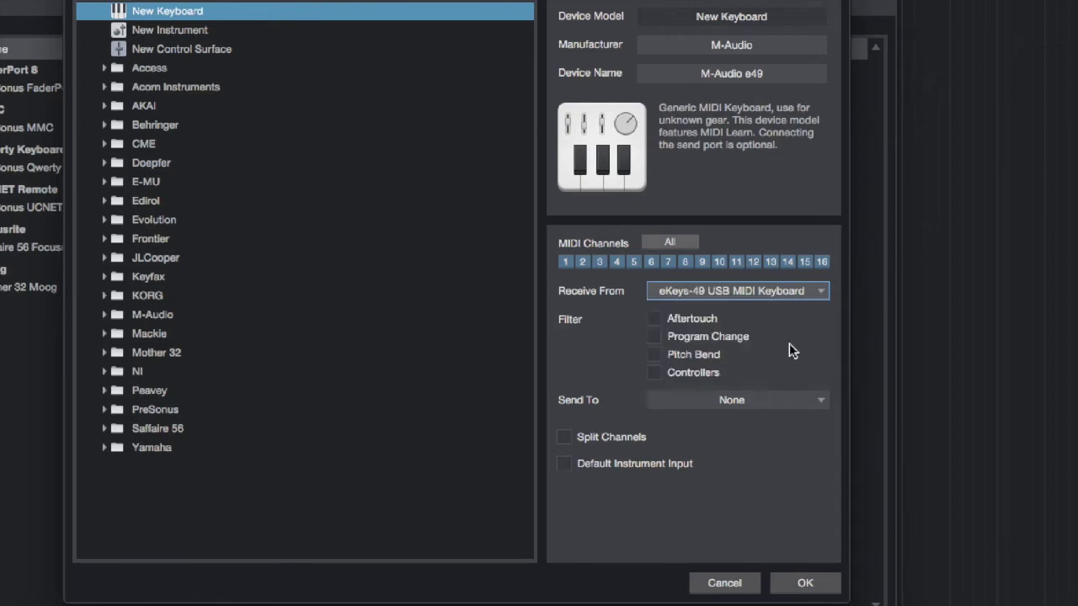
click(783, 401)
click(772, 462)
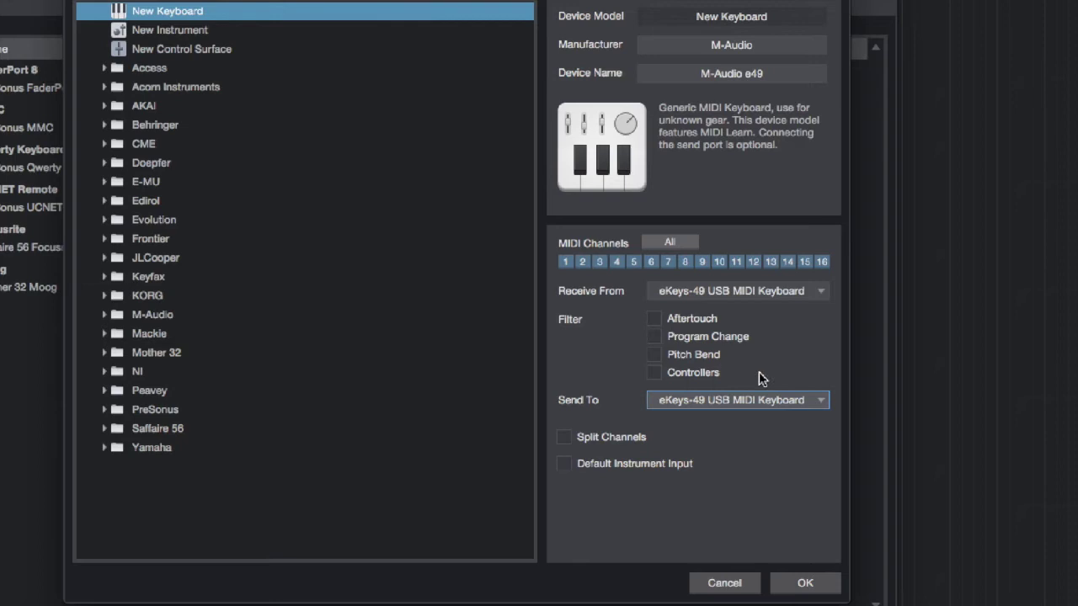
click(565, 466)
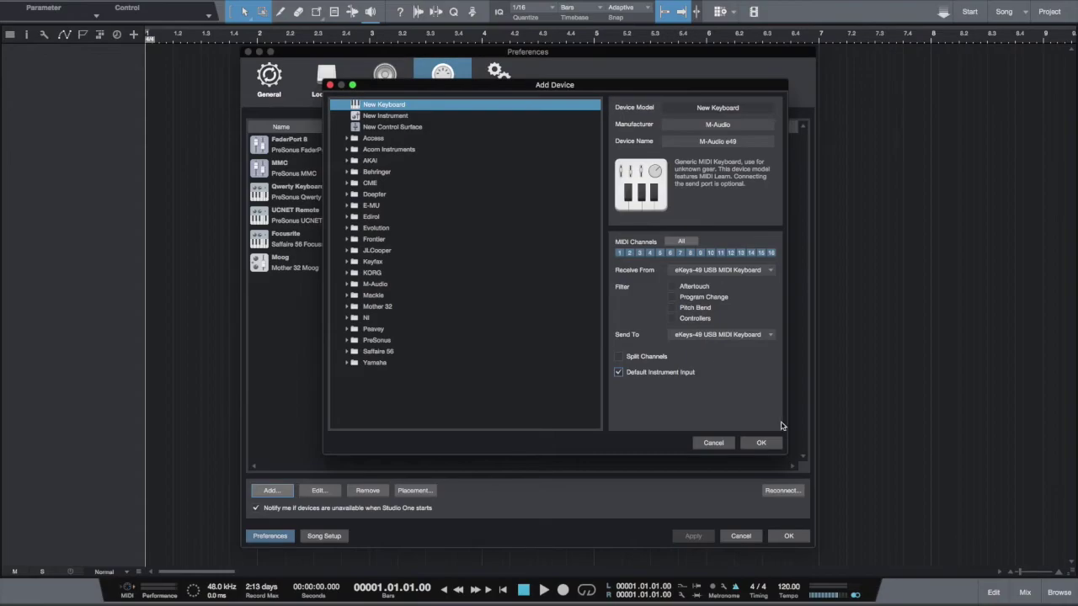
click(761, 442)
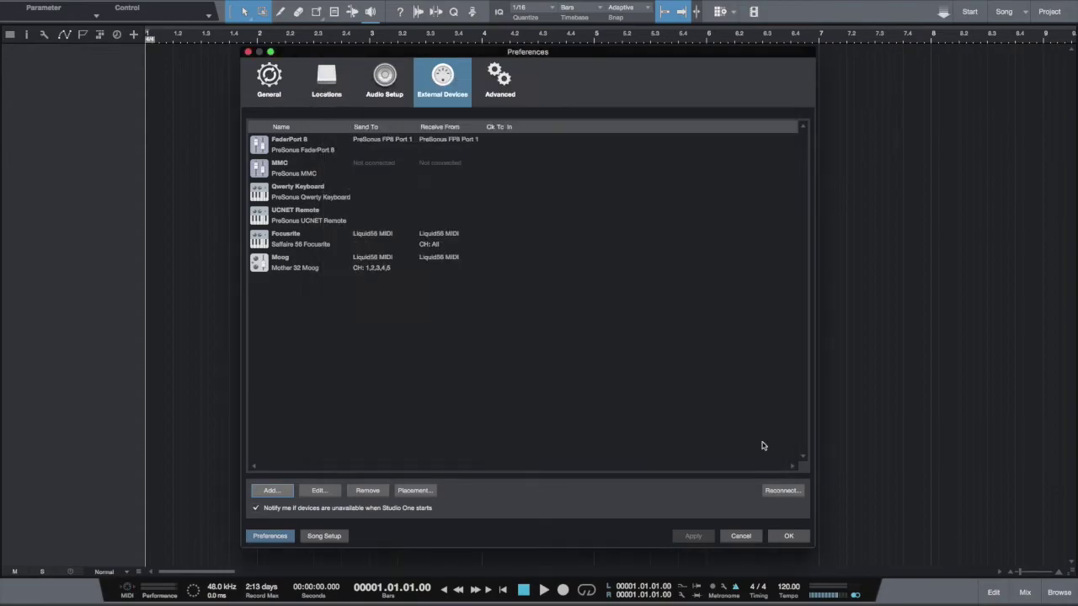
- Select the M-Audio e49 entry in External Devices and close Preferences with OK
click(540, 294)
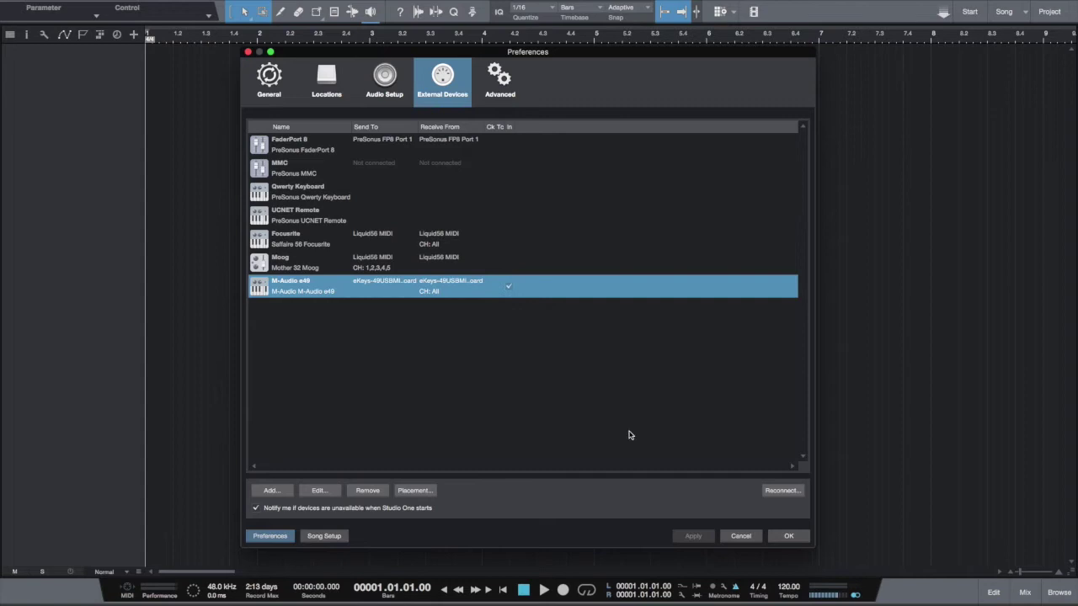
click(787, 536)
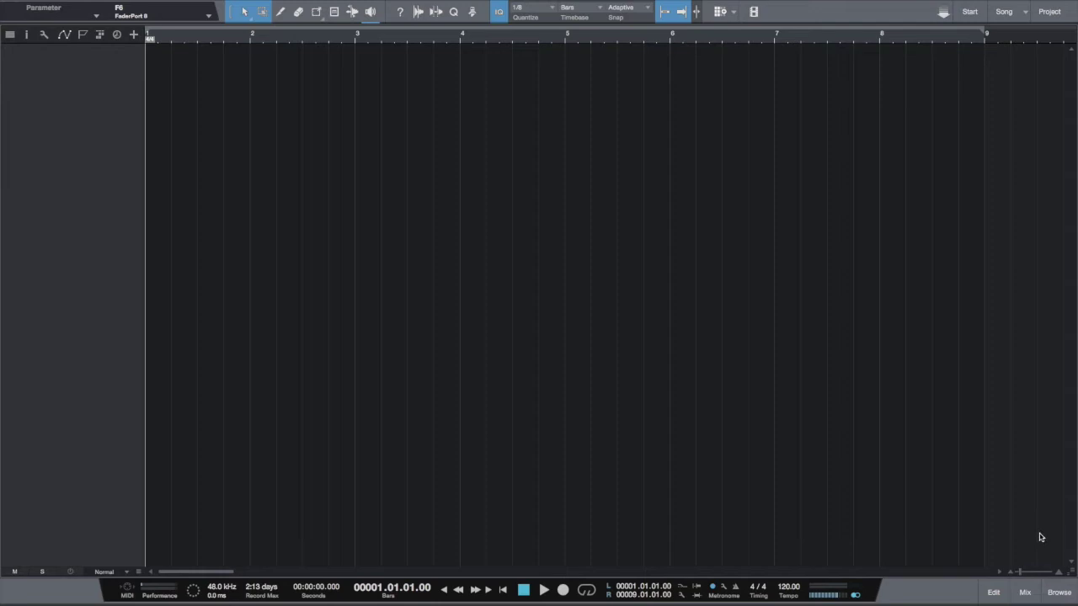
- Add an Impact drum track with the Electro Producer Pack kit and turn on its input monitoring
click(1057, 591)
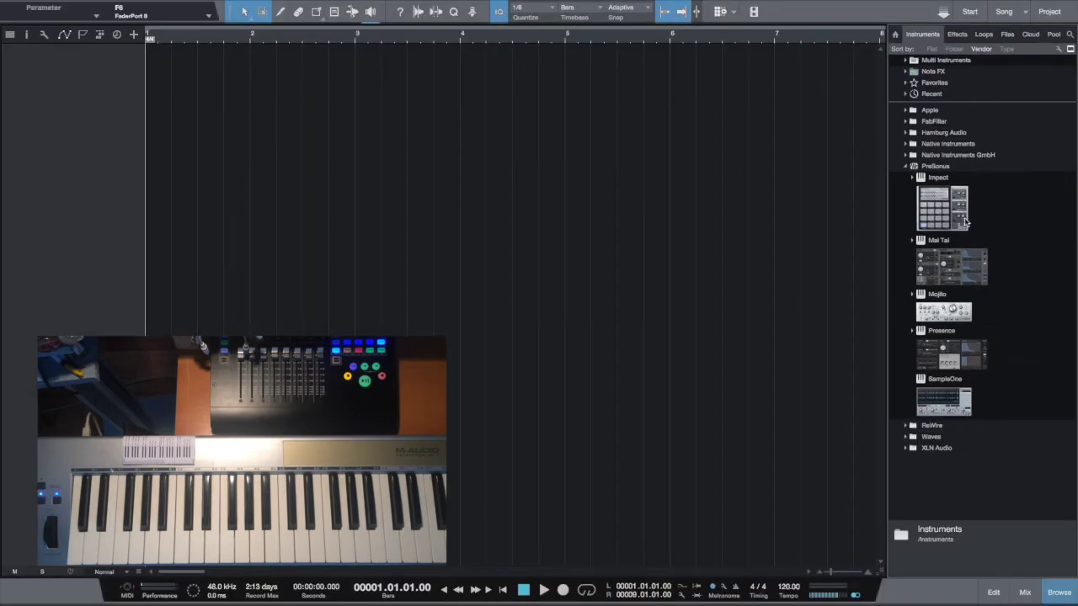
drag(944, 215, 611, 168)
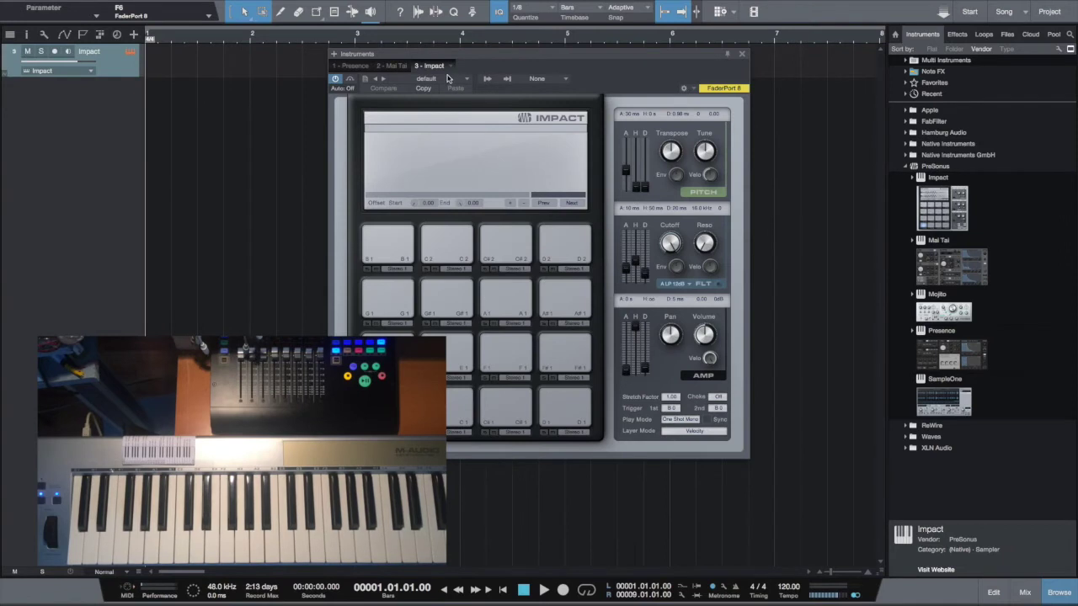
click(448, 78)
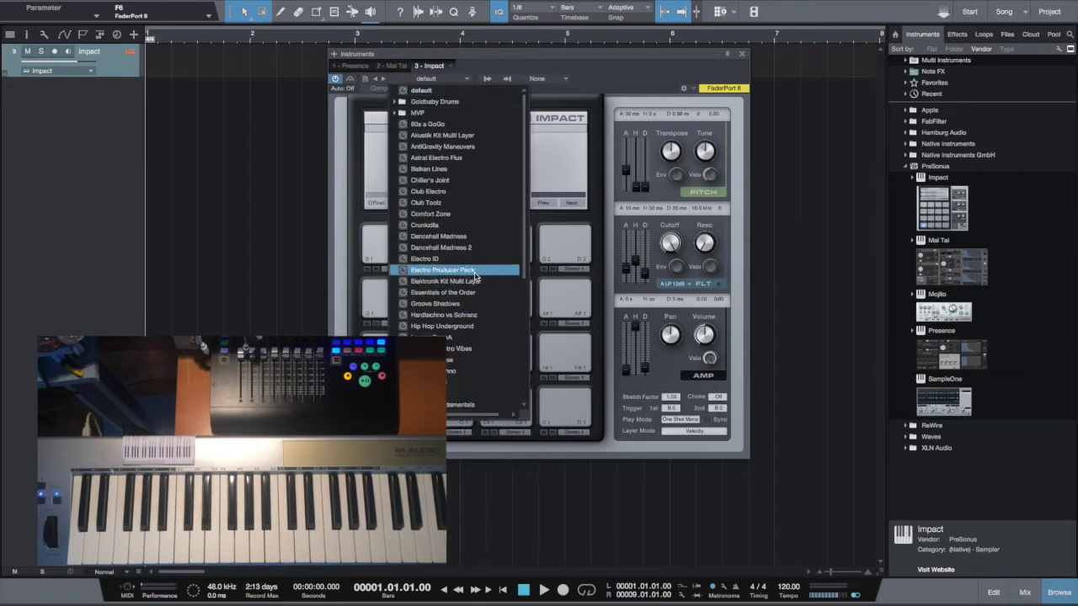
click(474, 270)
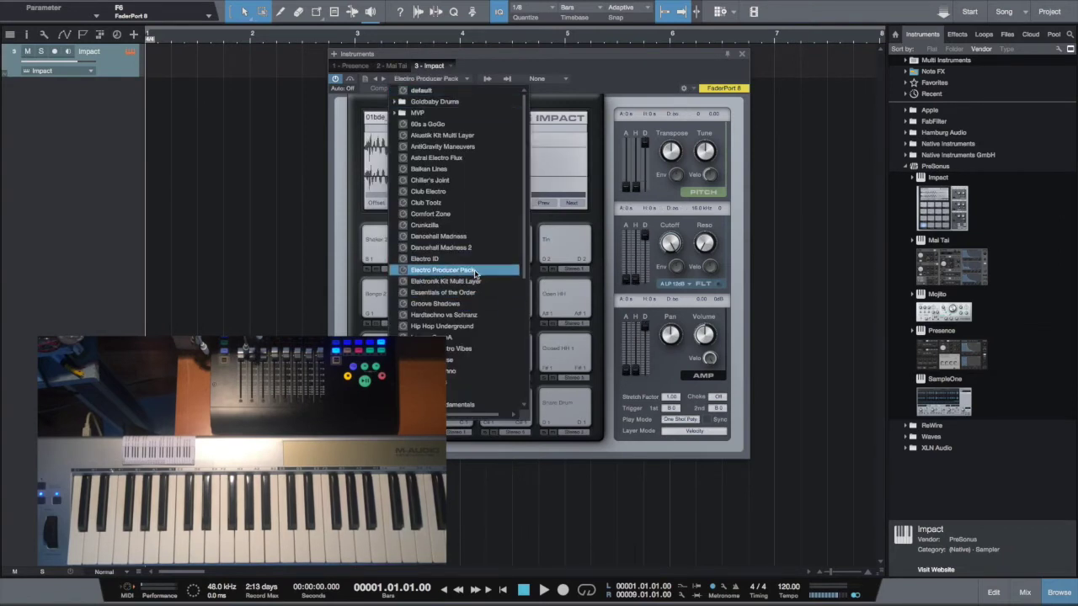
click(589, 81)
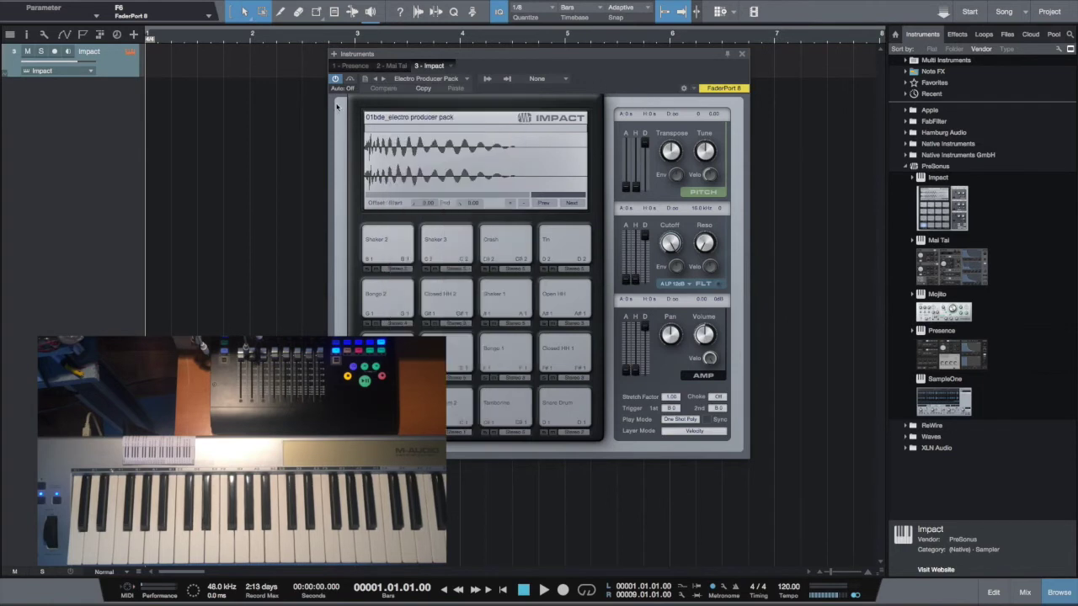
click(69, 52)
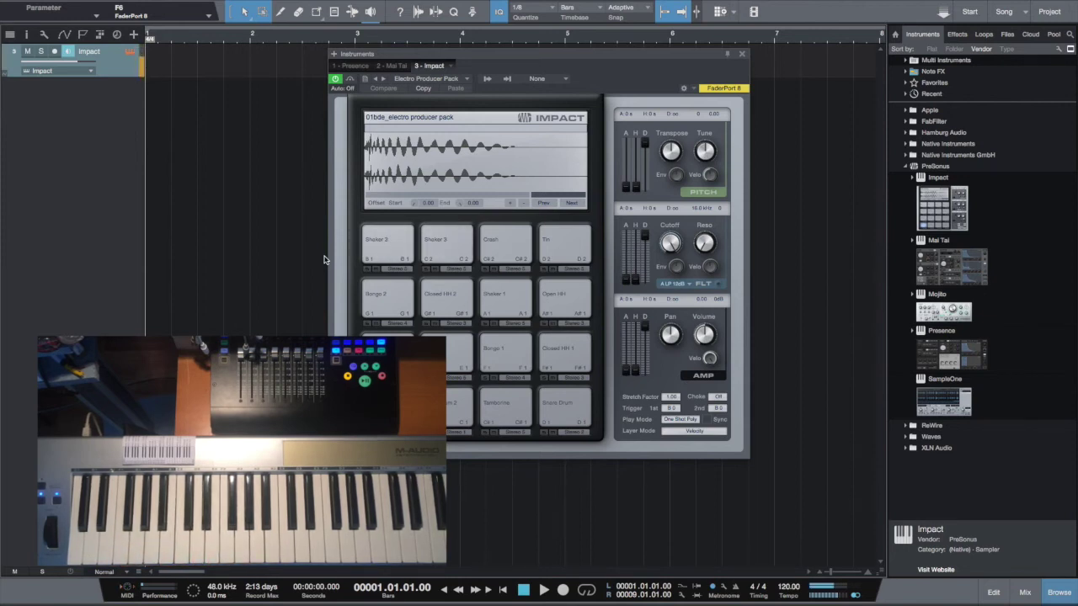
- Close the Impact window, adjust the timeline zoom, and hide the browser panel
click(741, 56)
key(w)
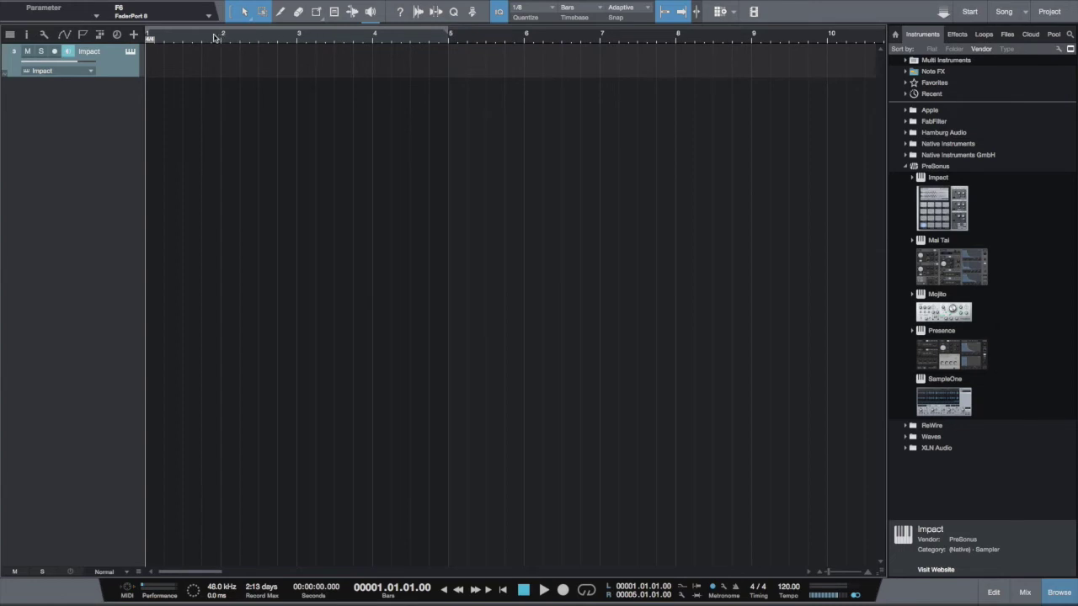
key(e)
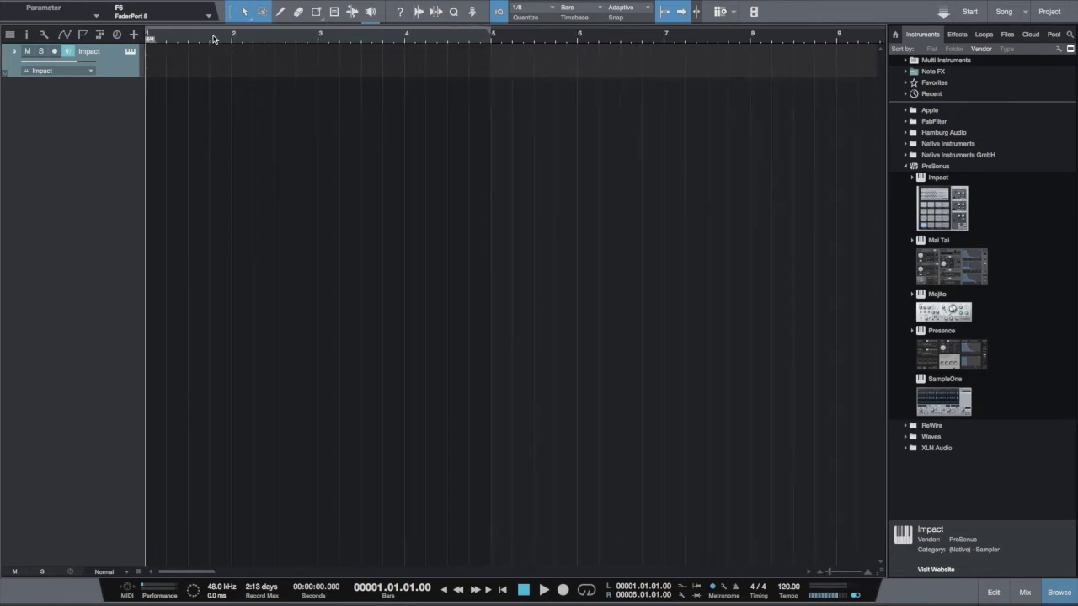
scroll(213, 39, up, 3)
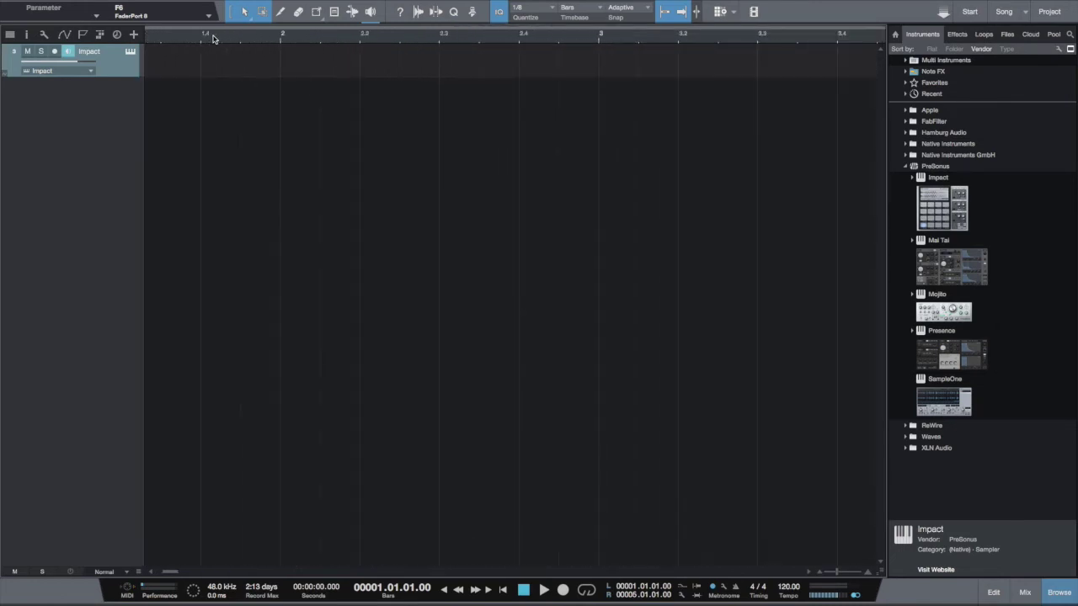
scroll(257, 53, left, 1)
scroll(272, 41, down, 1)
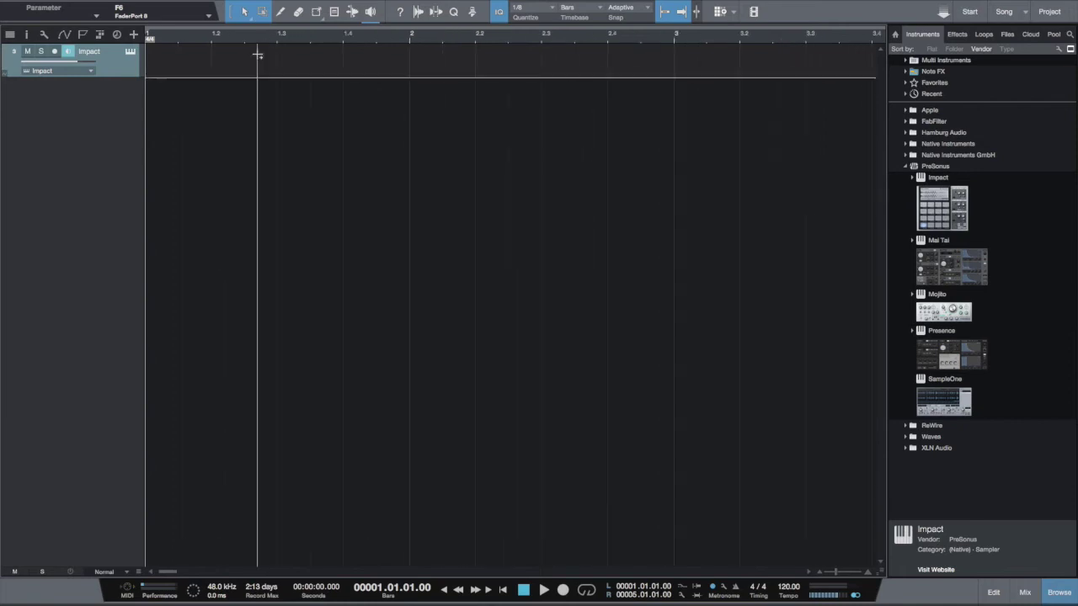
click(1058, 592)
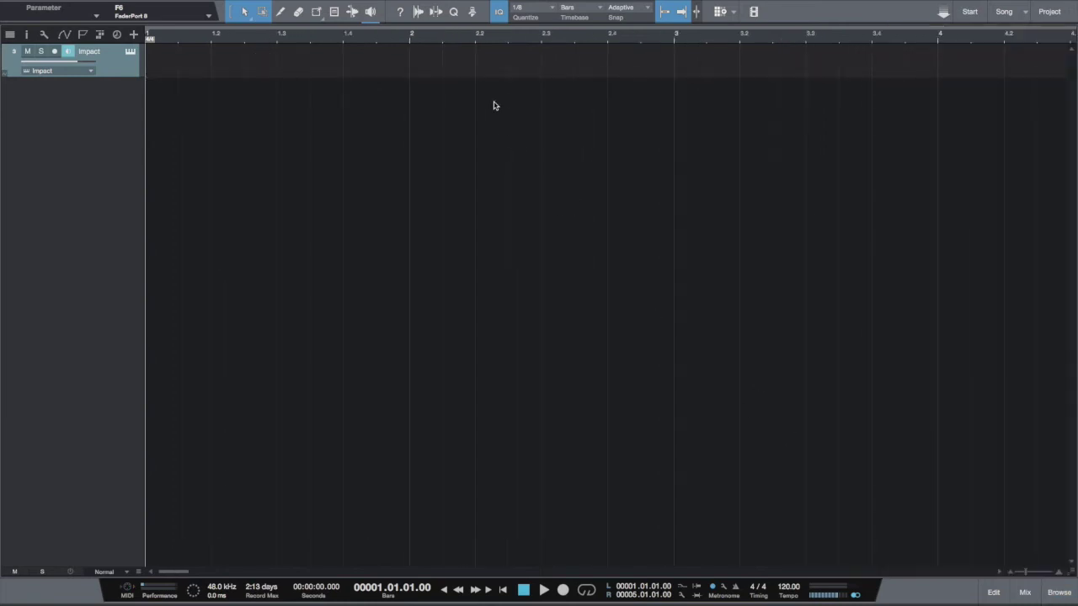
scroll(486, 44, down, 1)
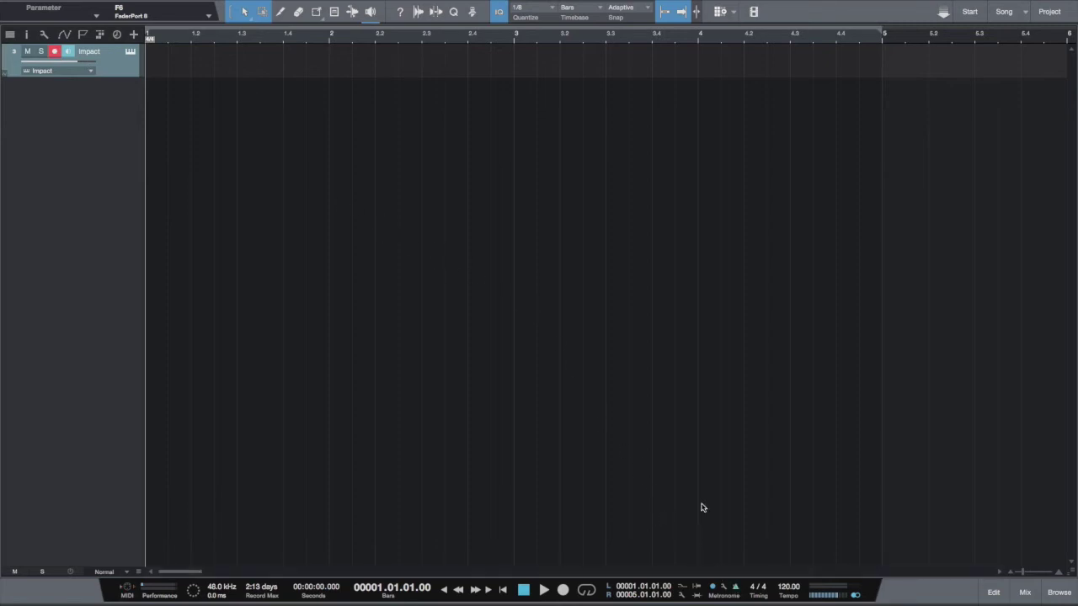
mouse_move(361, 2)
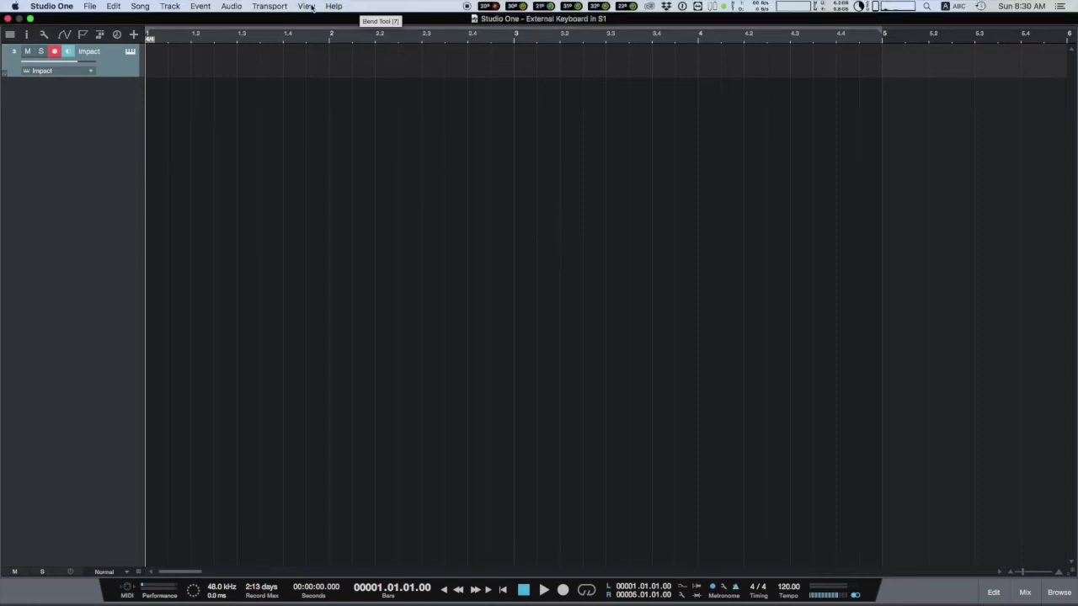
- Show the Record Panel via View and set instrument loop recording to Record Mix
click(310, 6)
click(345, 218)
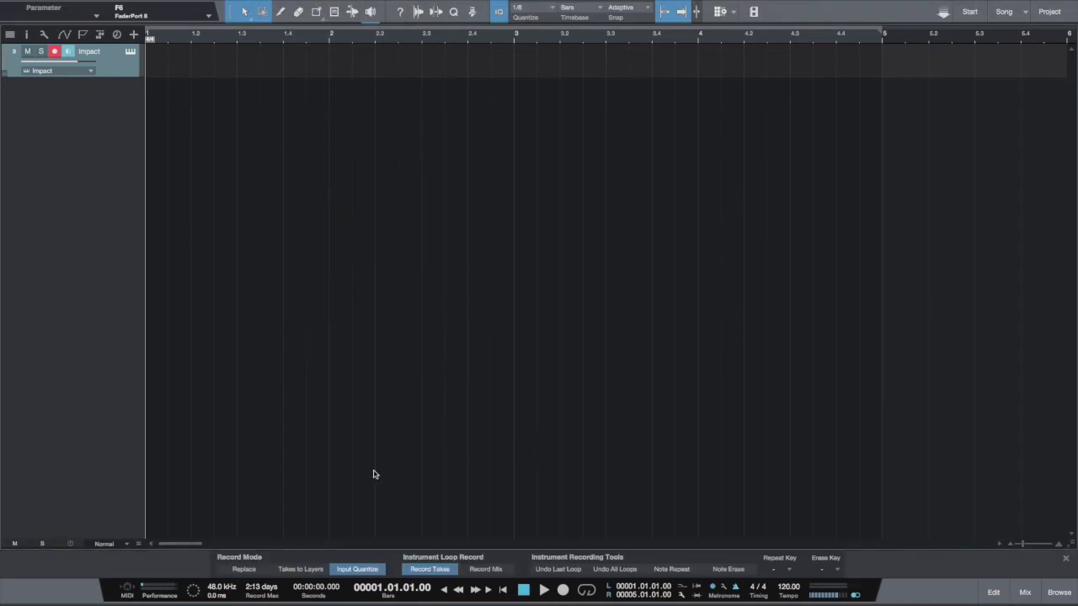
click(487, 570)
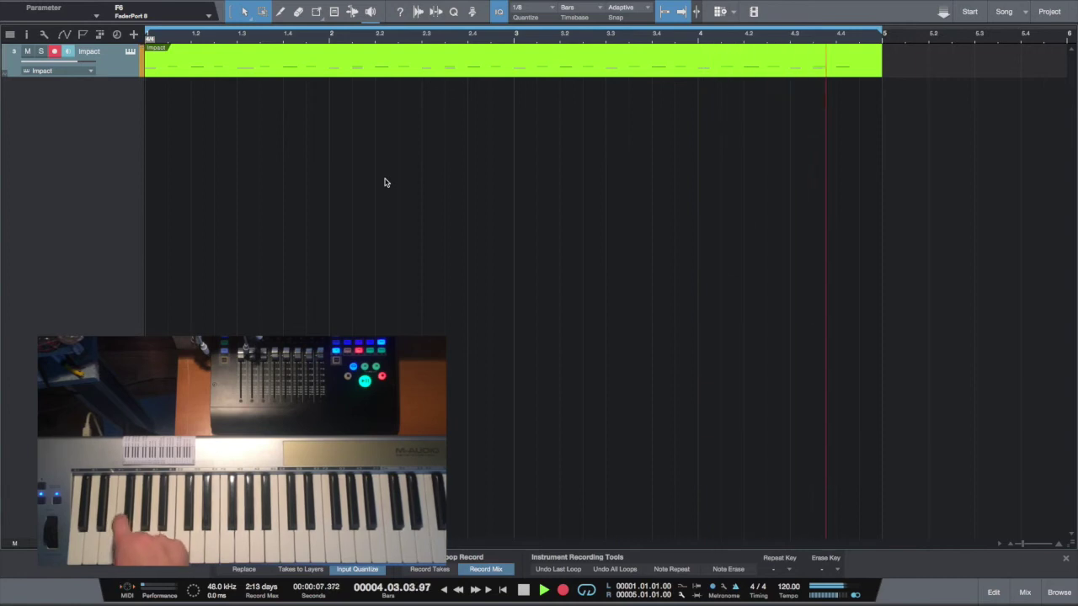
- Stop the drum recording, return to the start, and play the four-bar loop back
key(space)
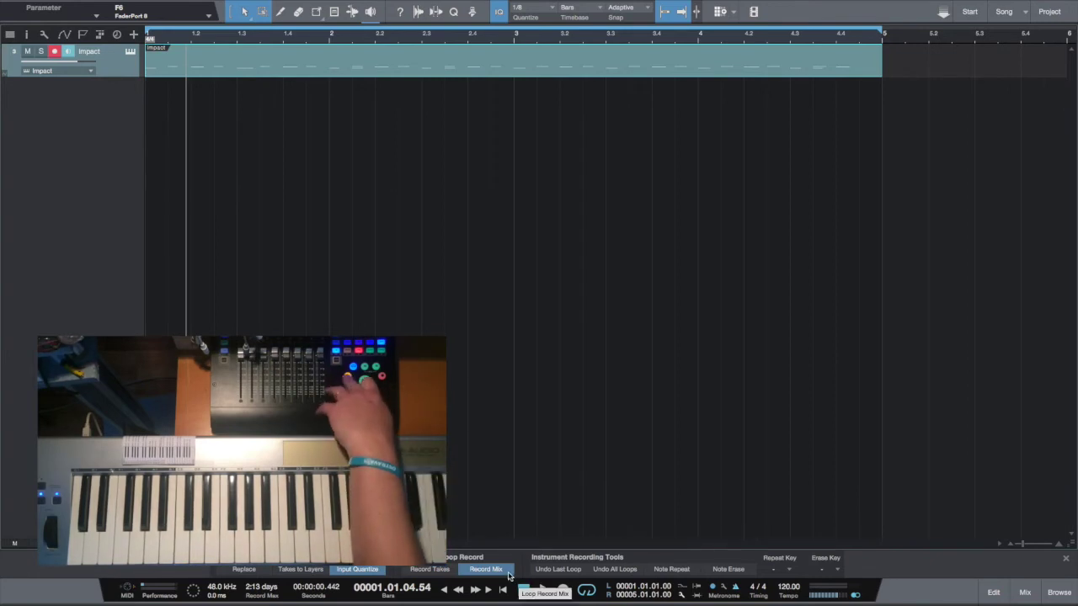
key(Home)
key(space)
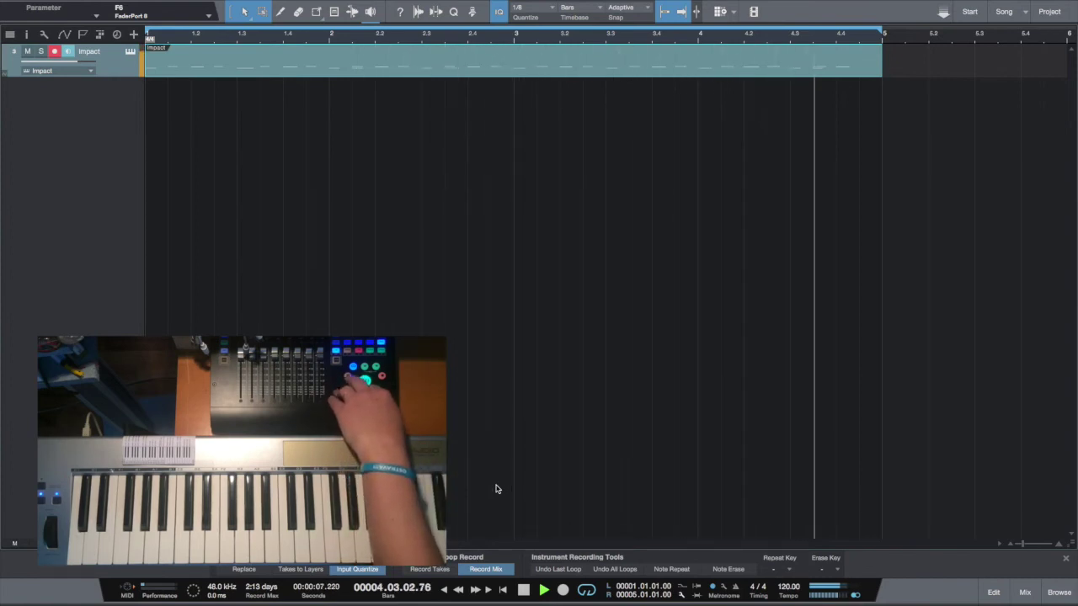
key(space)
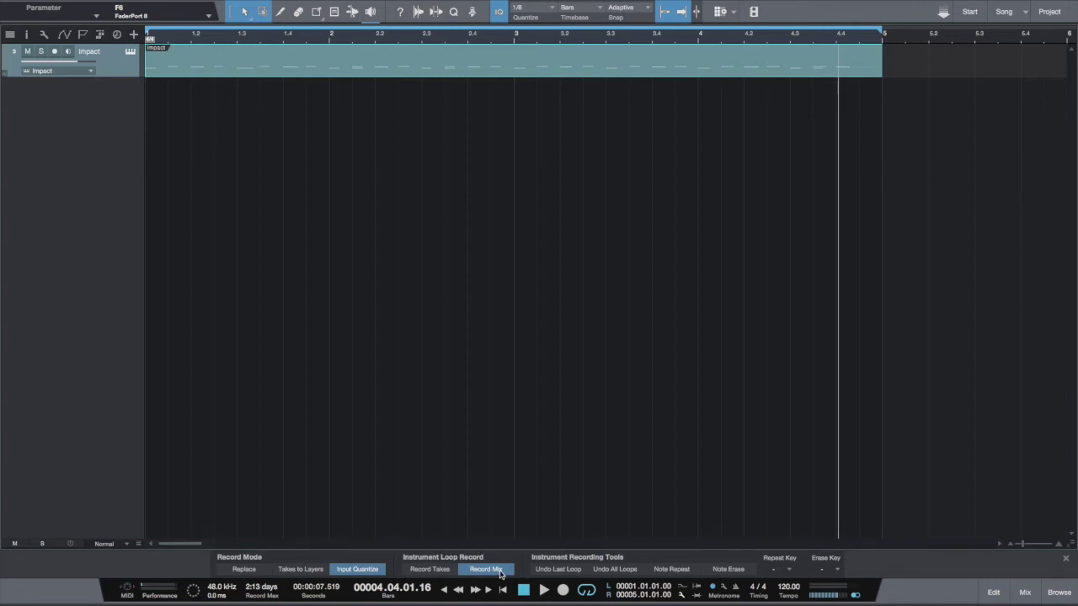
- Add a Presence track with the Piano > Acoustic Piano - Medium preset, then close its window
click(1056, 588)
drag(958, 353, 584, 284)
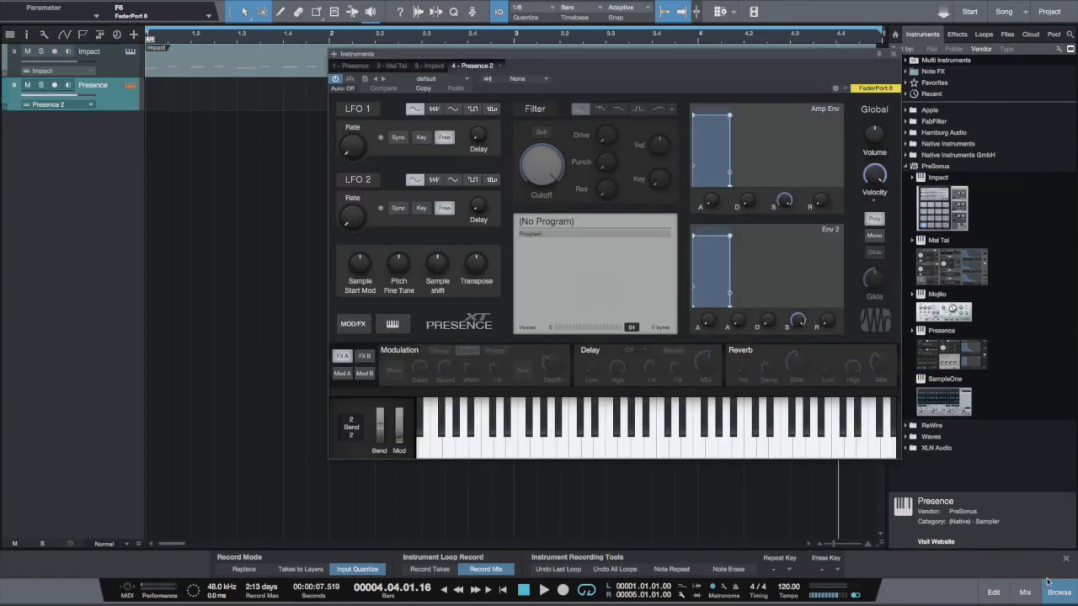
click(1057, 591)
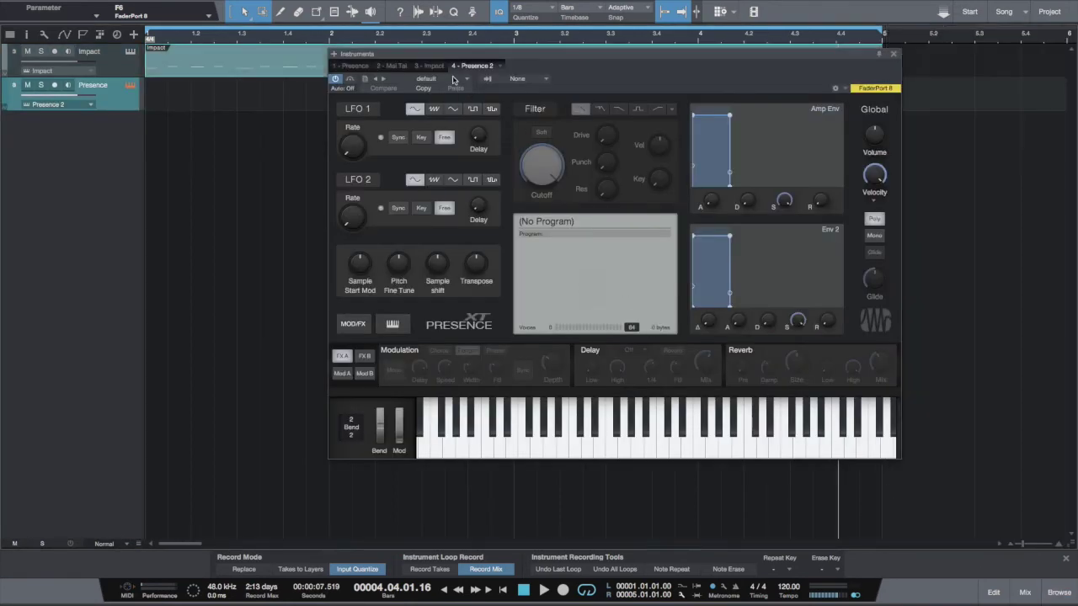
click(452, 79)
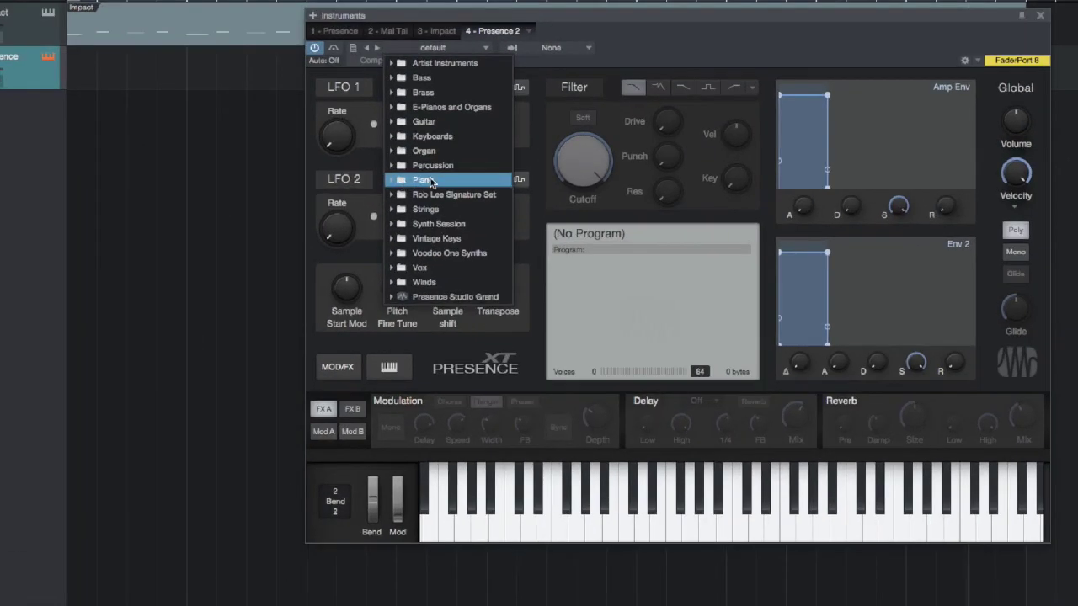
click(429, 181)
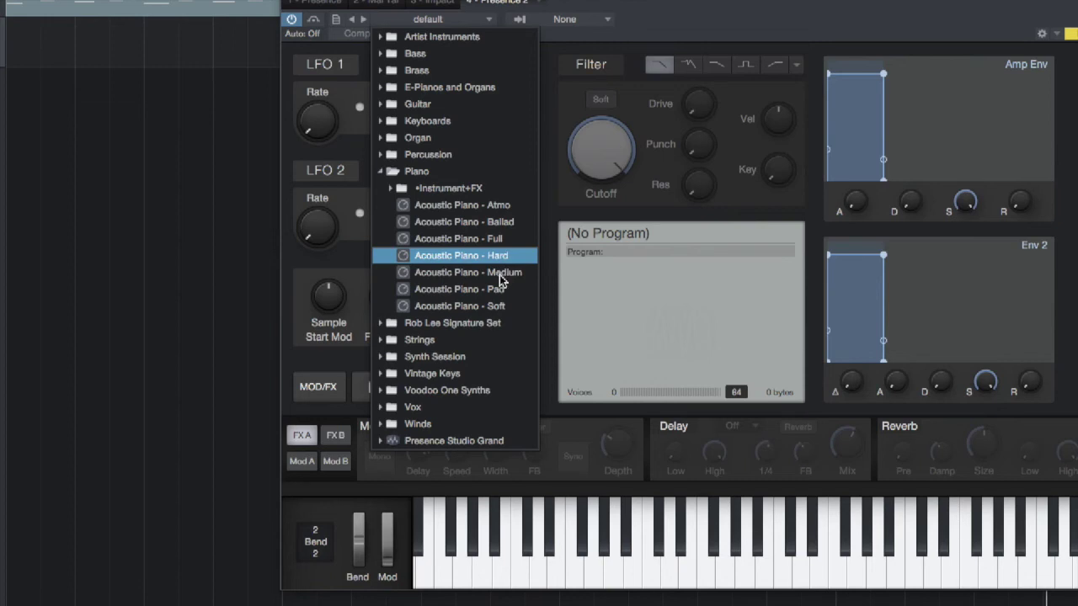
click(499, 274)
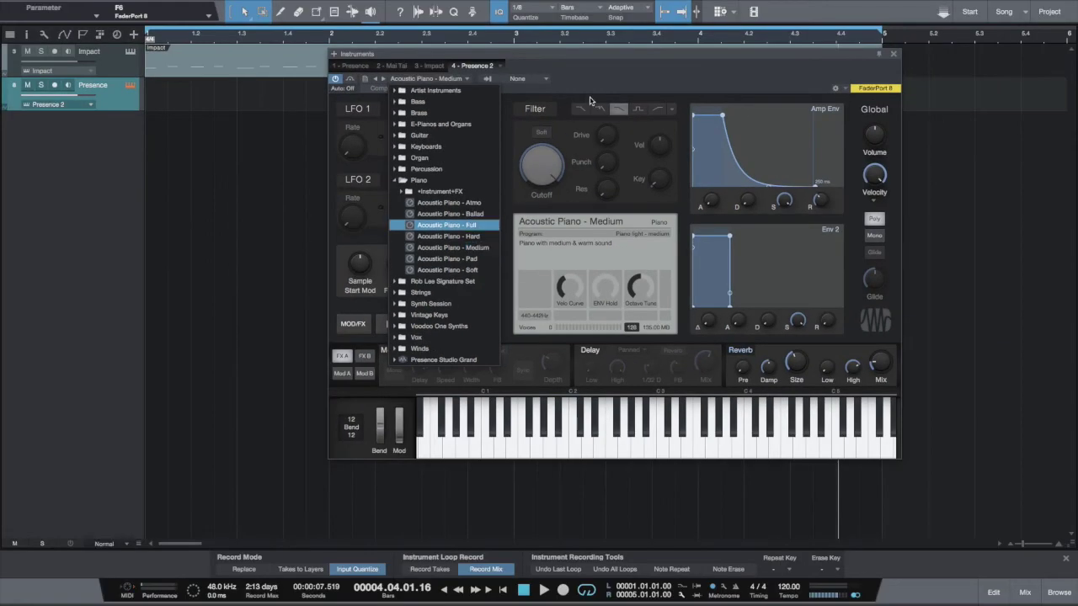
click(599, 83)
click(892, 56)
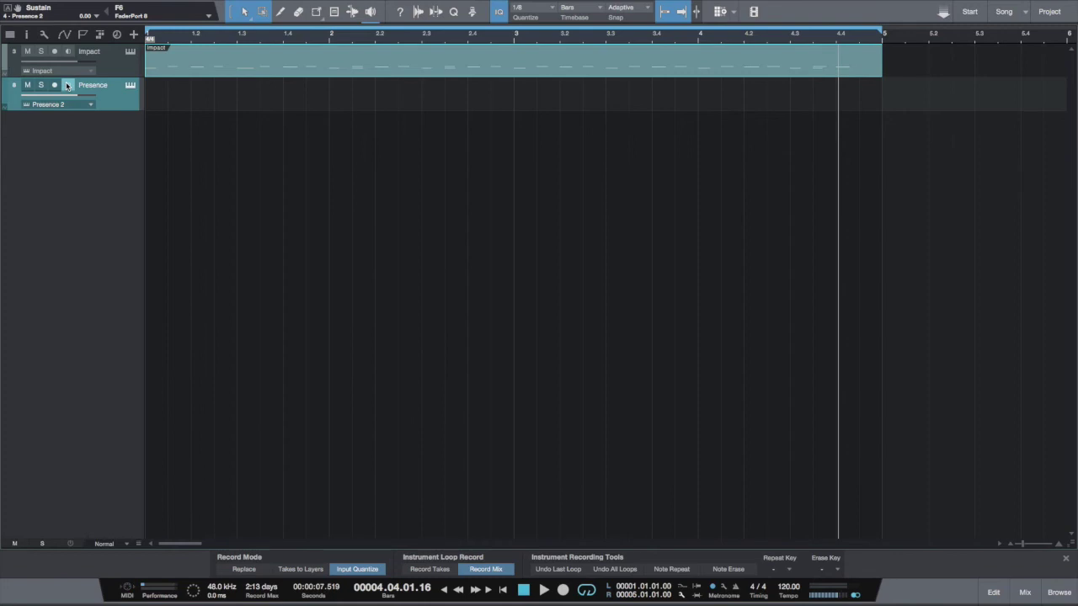
- Set loop recording to Record Takes and record piano passes over the four-bar loop, then stop
key(alt+q)
key(space)
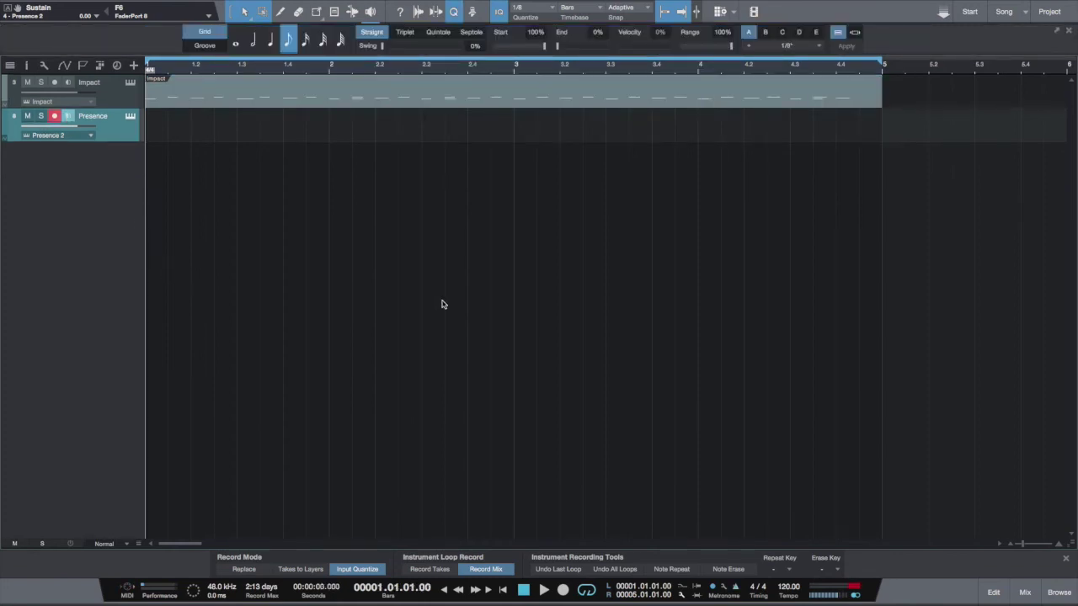
click(430, 569)
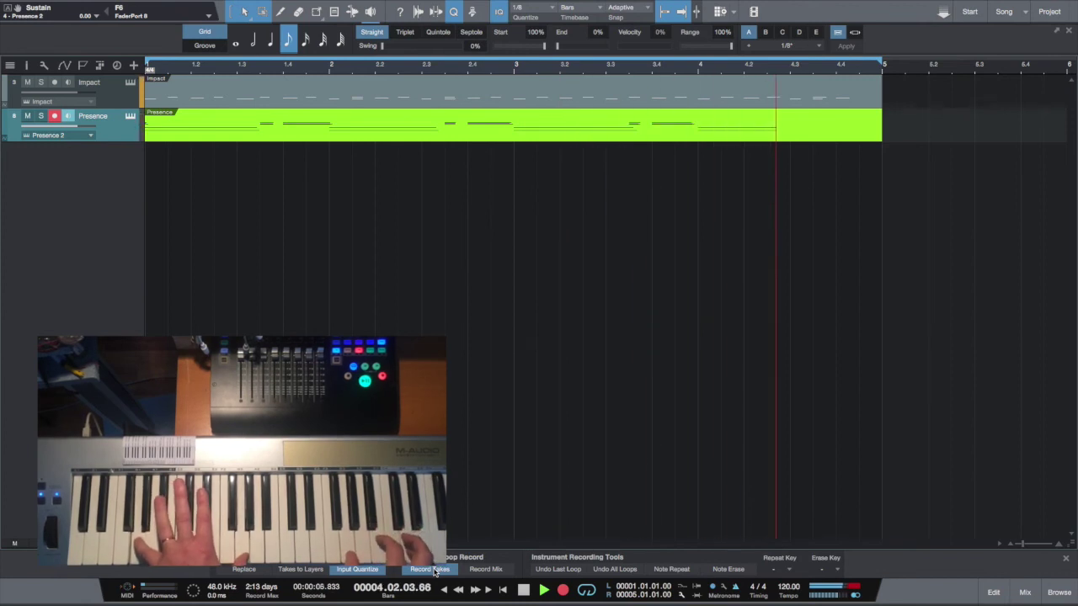
key(space)
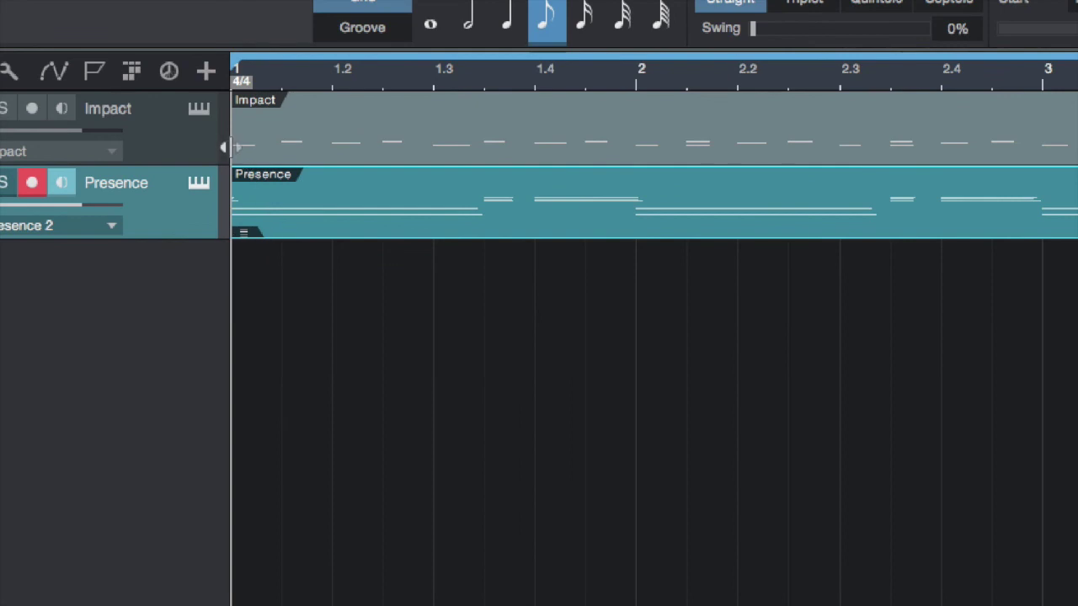
- Make Take 1 active on the piano part and turn off the Presence track's record and monitor
click(245, 236)
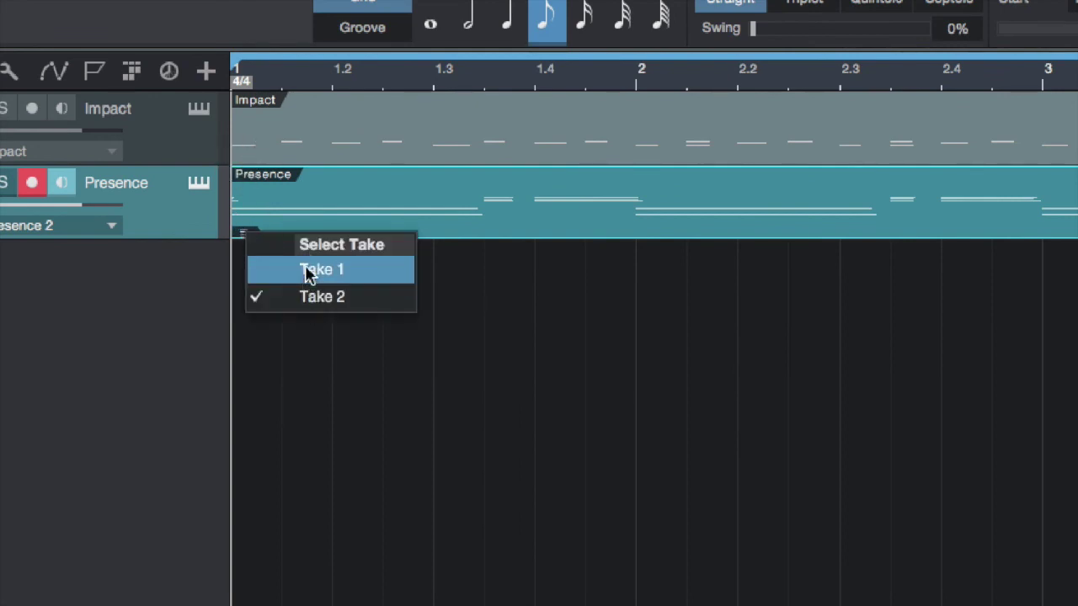
click(304, 269)
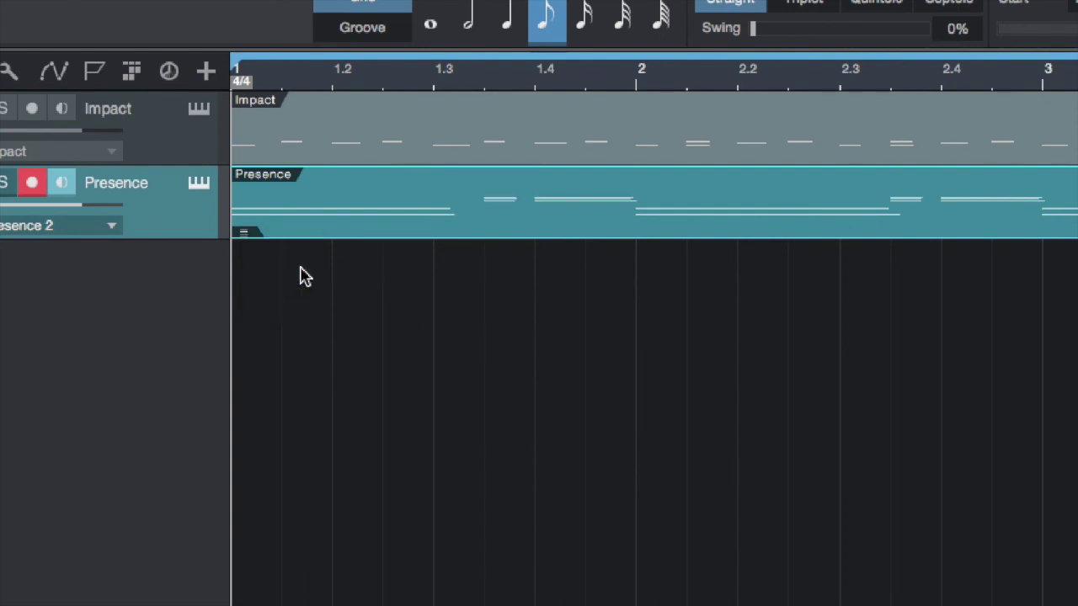
click(40, 182)
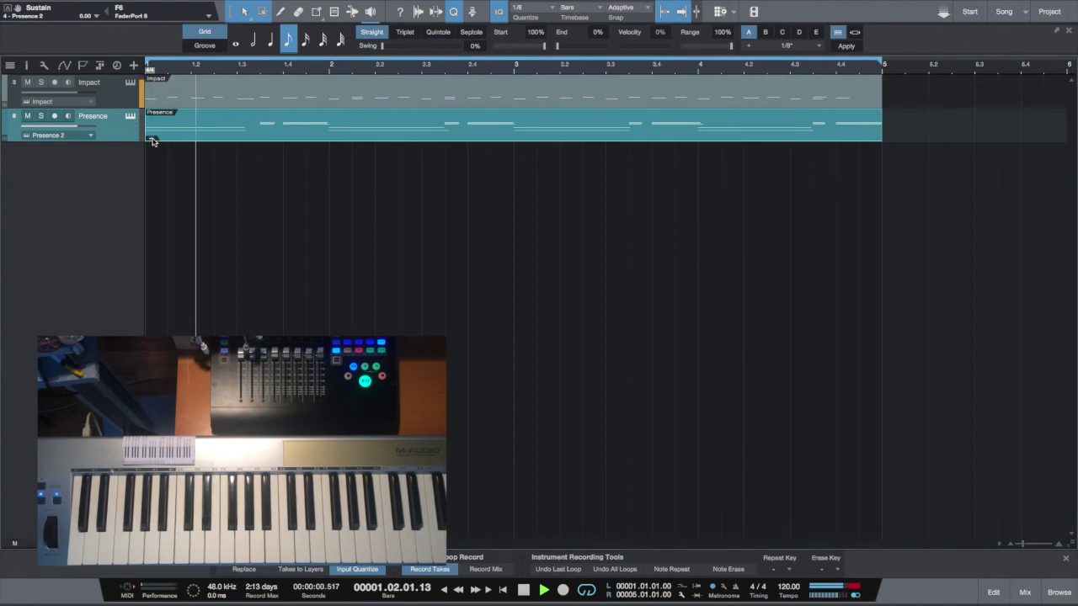
- Audition the piano part's takes during playback, switching to Take 2 and back to Take 1, then stop
click(151, 138)
click(160, 164)
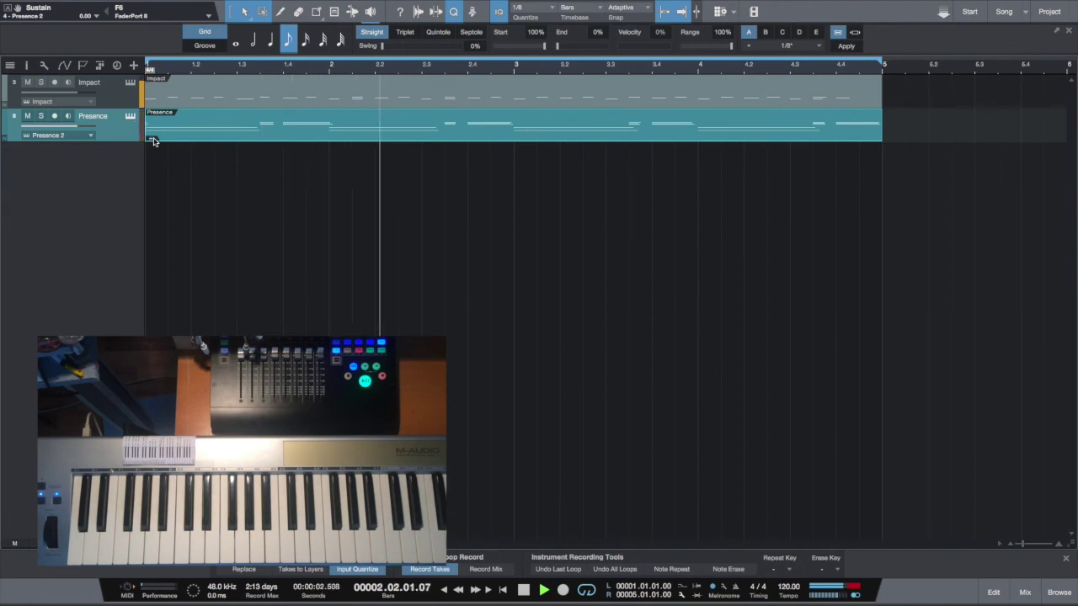
click(152, 141)
click(155, 156)
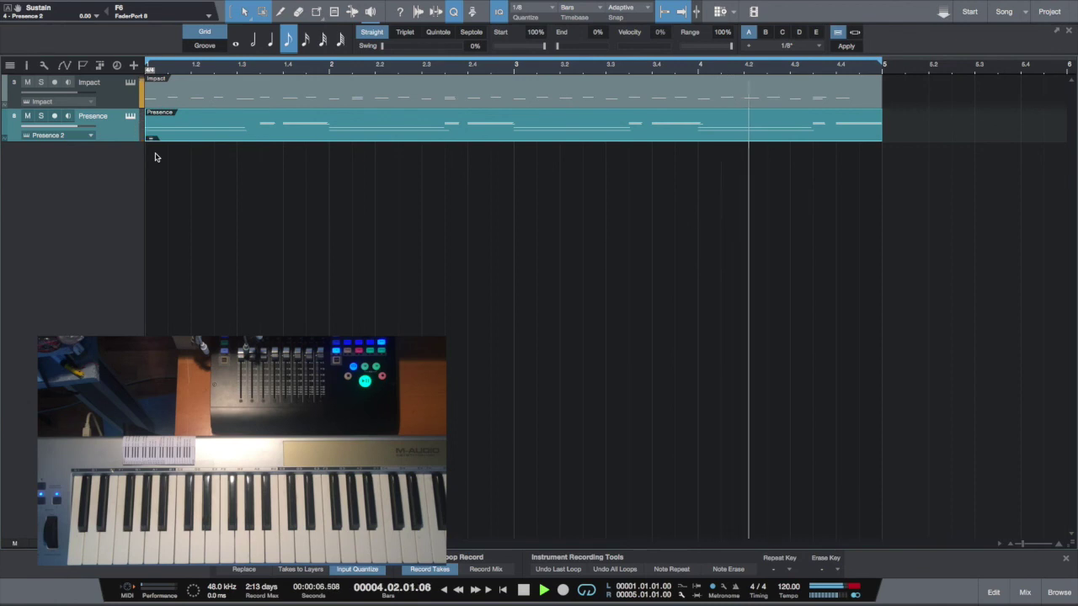
key(space)
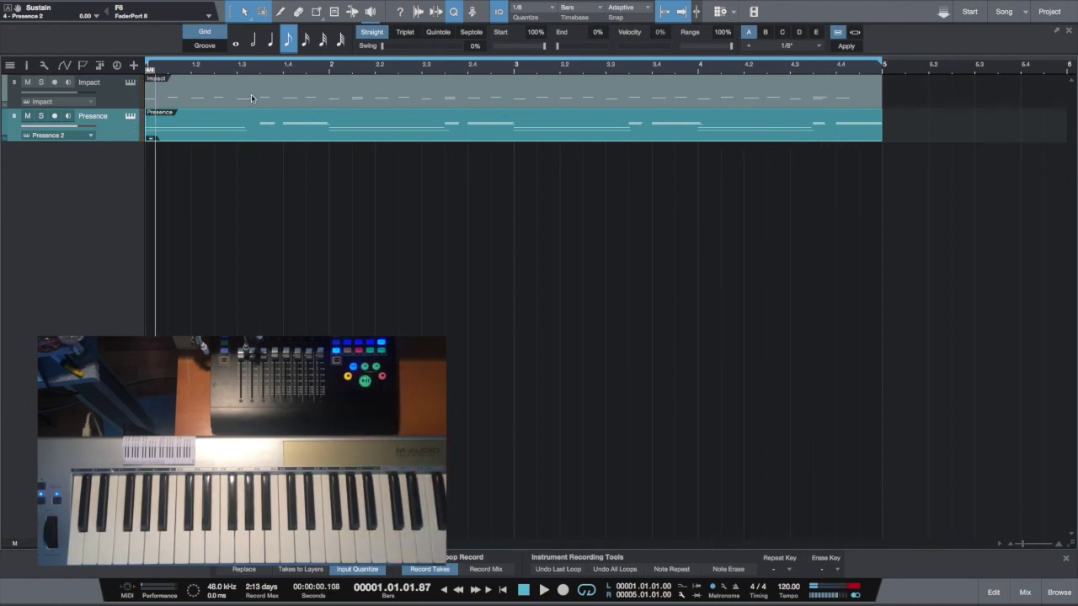
- Switch the piano part to Take 2 and set the Impact drum part's loop recording to Record Mix
click(153, 138)
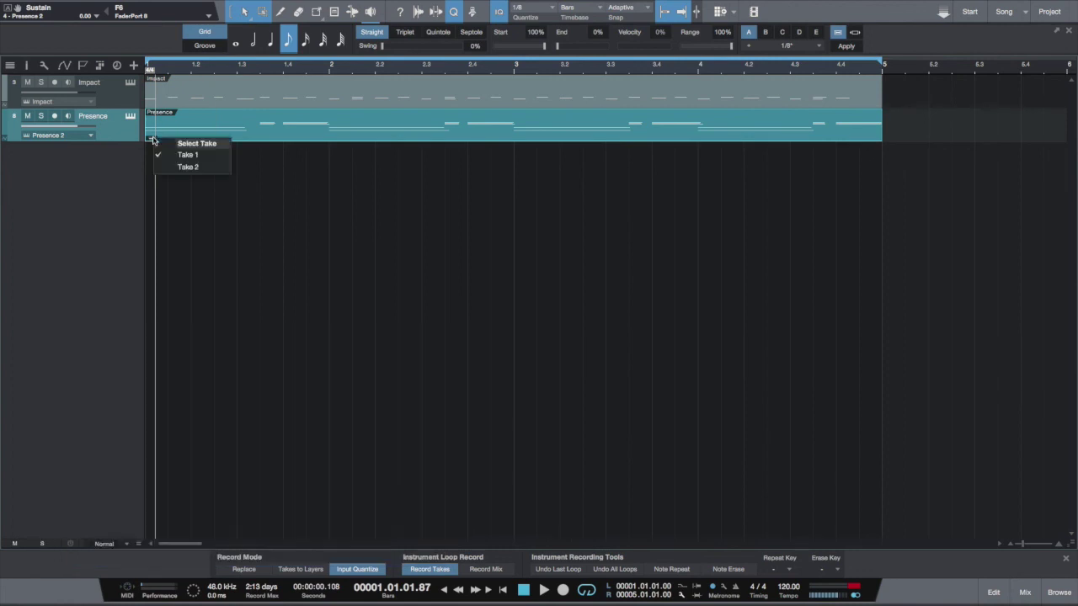
click(160, 167)
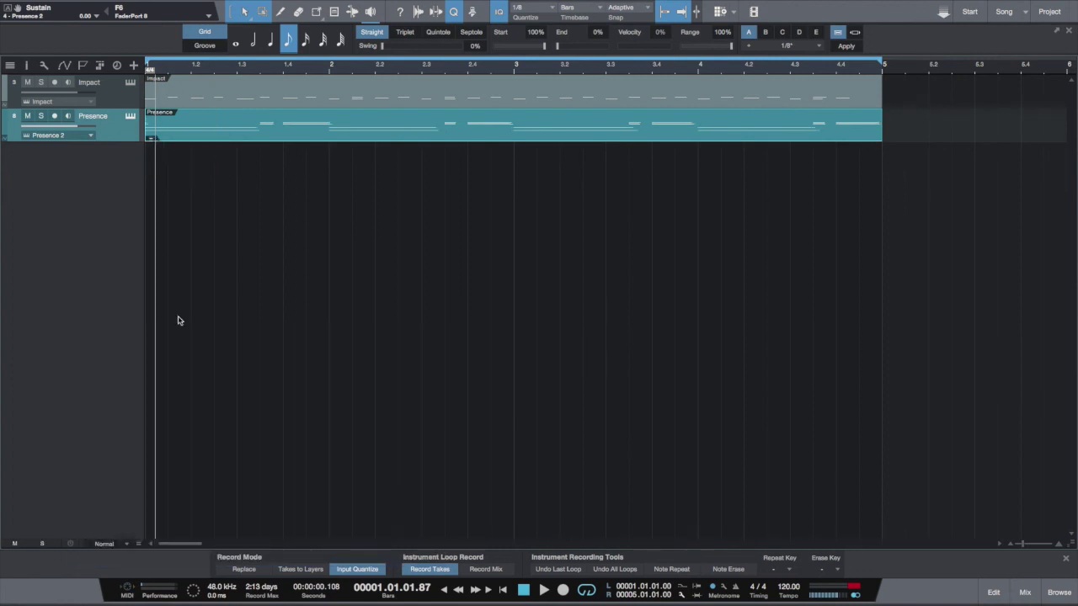
click(179, 102)
click(486, 572)
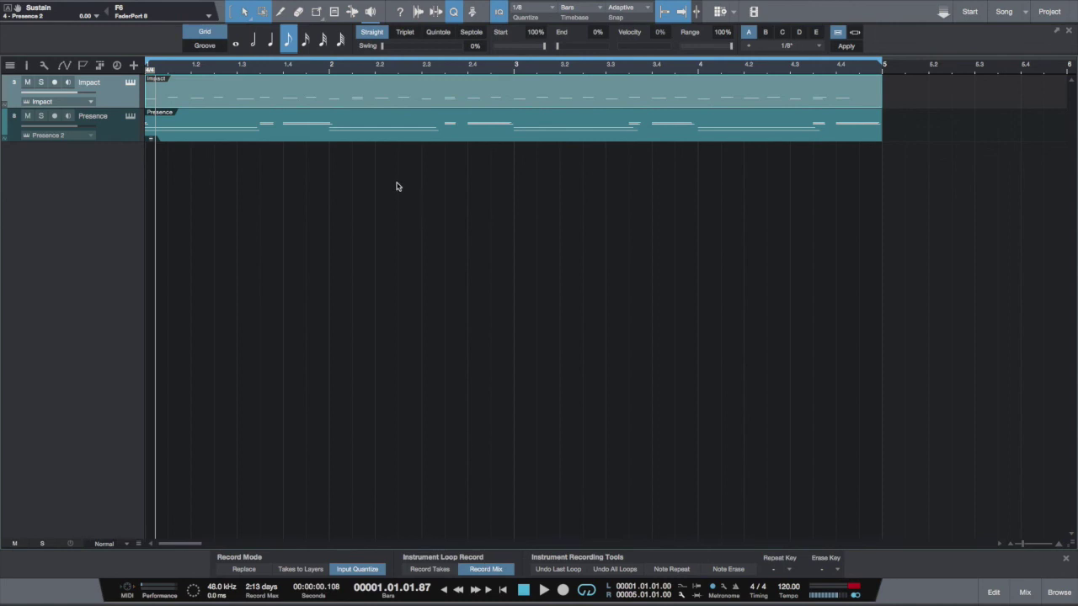
- With the Presence piano part selected, set loop recording to Record Takes and choose Take 1 from its take list
click(401, 139)
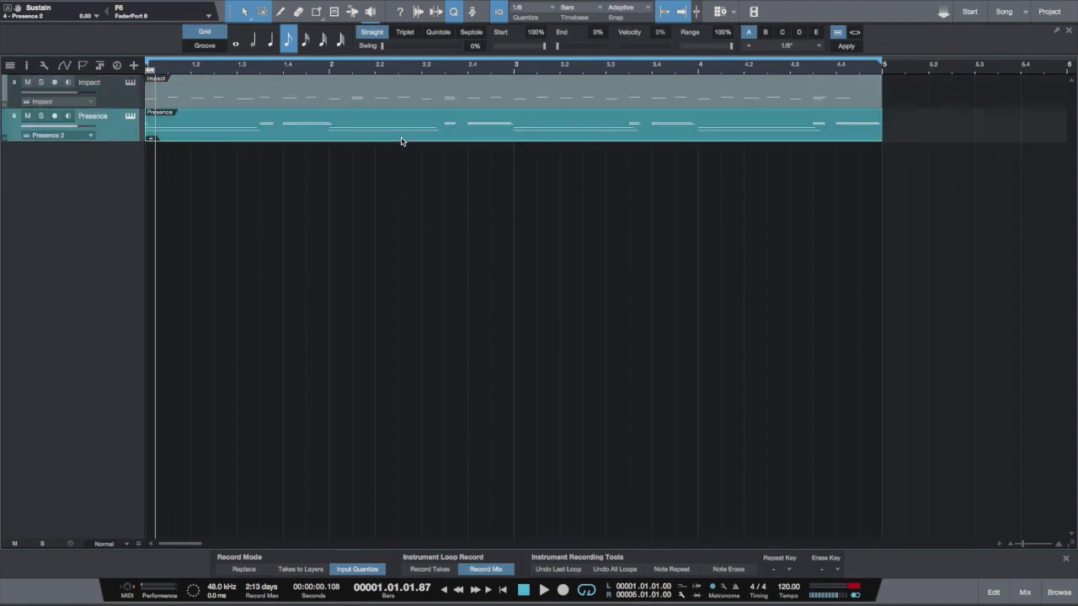
click(422, 570)
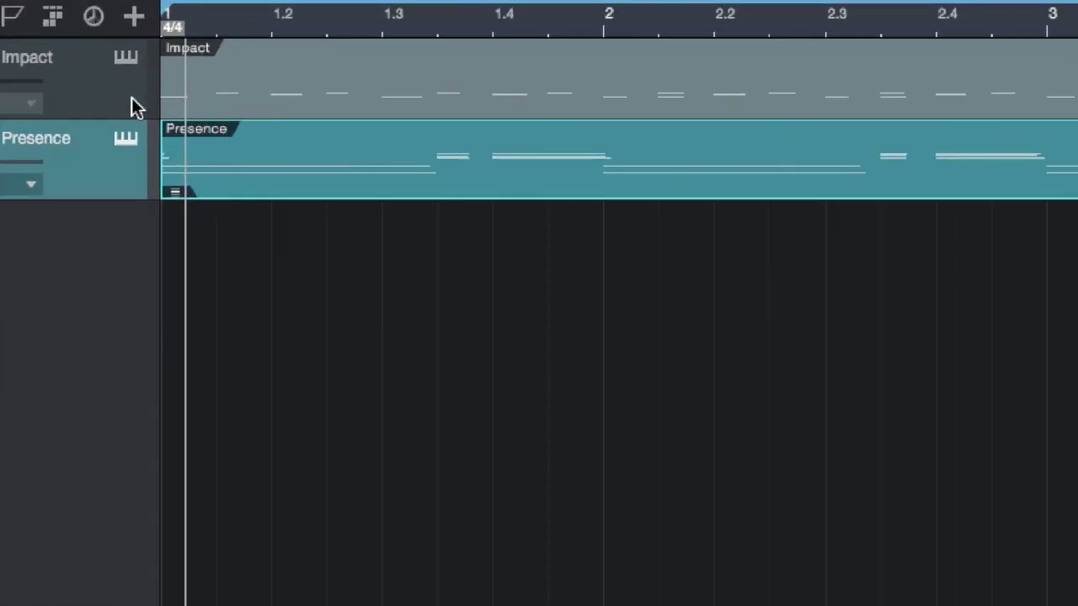
click(176, 194)
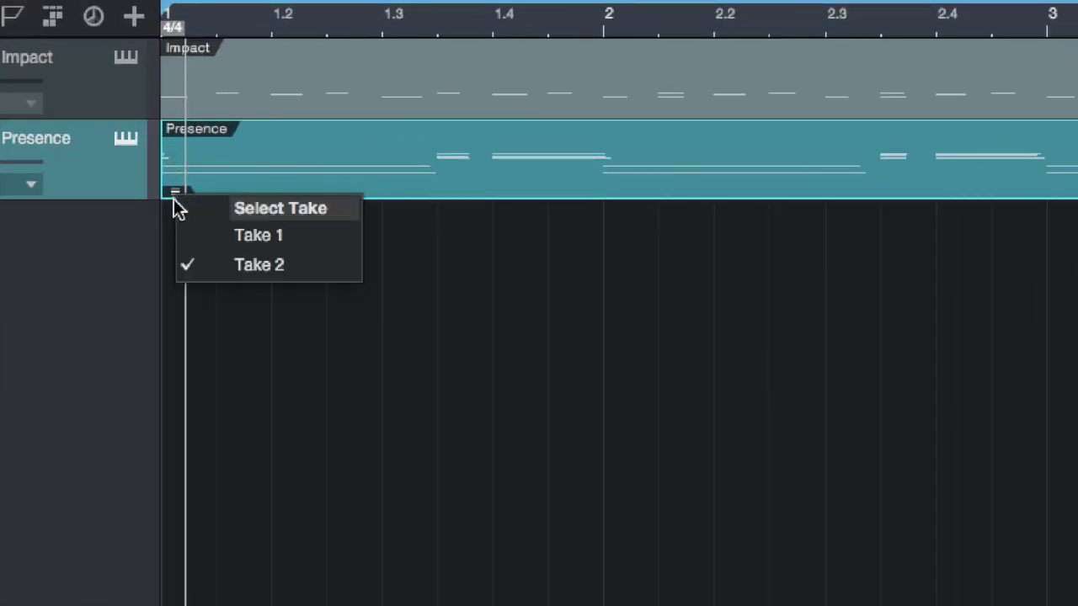
click(192, 234)
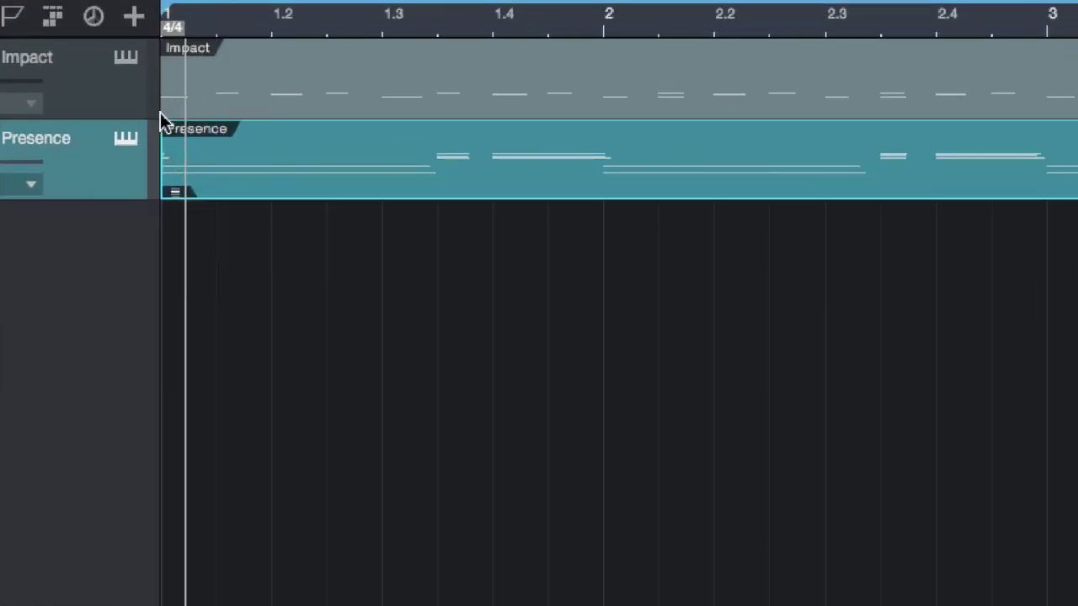